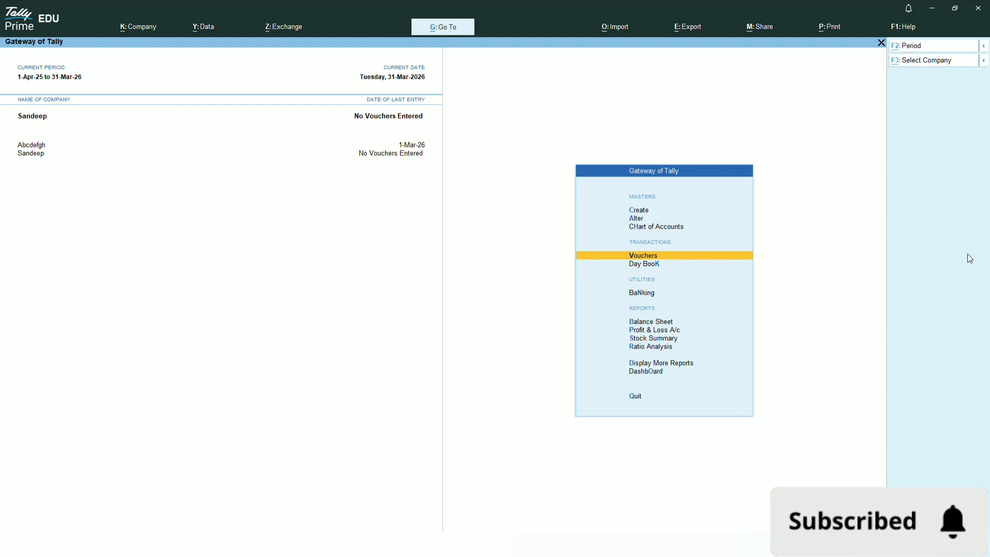
- Start a new company named Gst, keeping the same mailing name and leaving the address blank
key("alt+k")
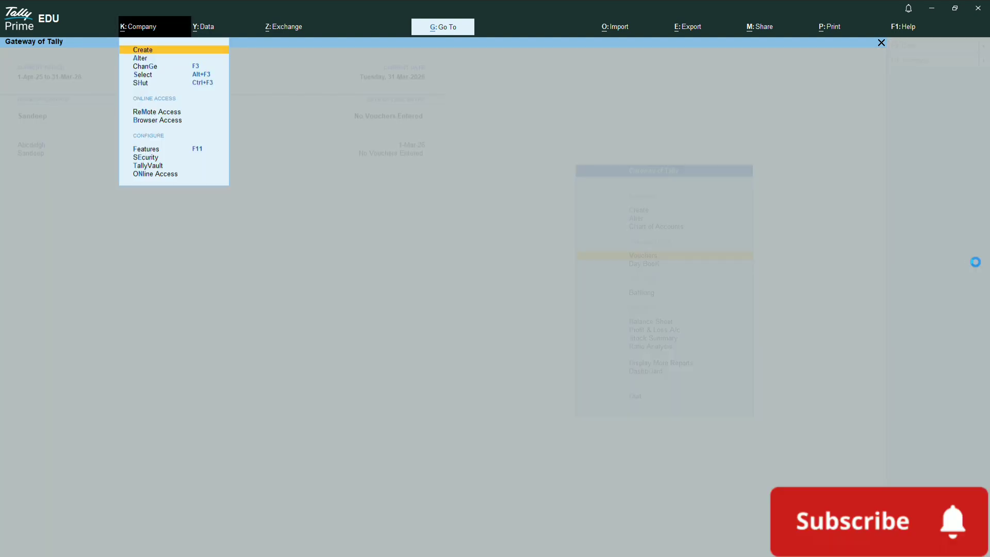
key("Return")
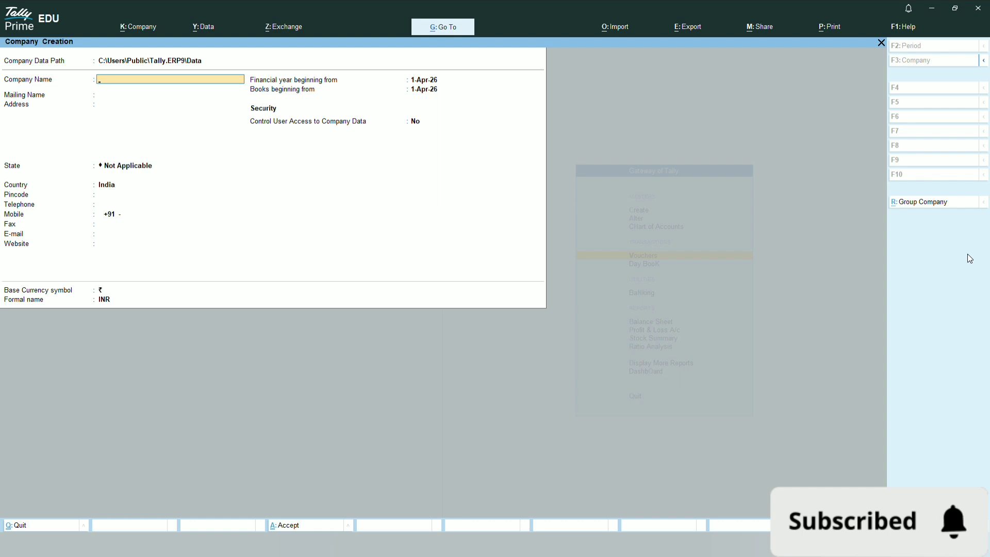
type("Gs")
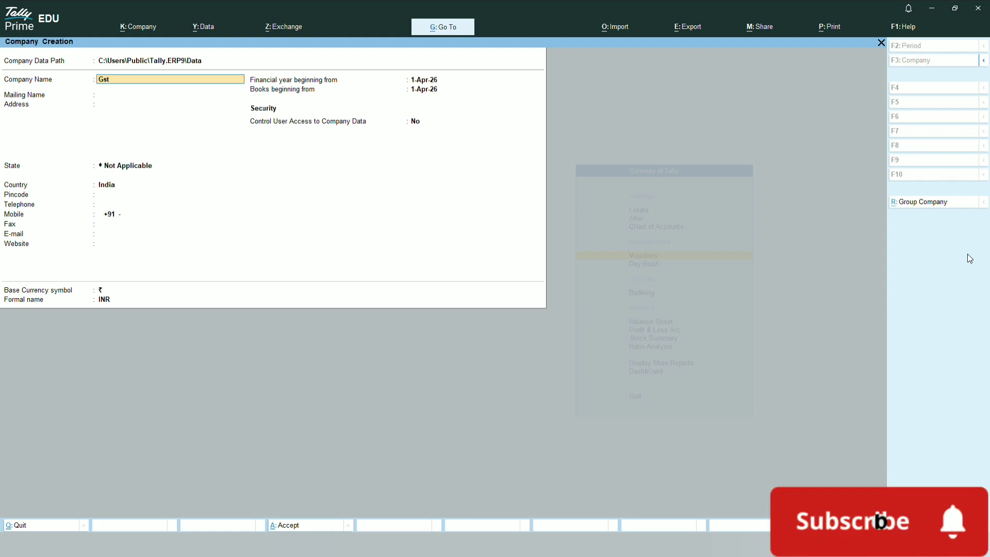
type("t")
key("Return")
key("Return")
key("Return")
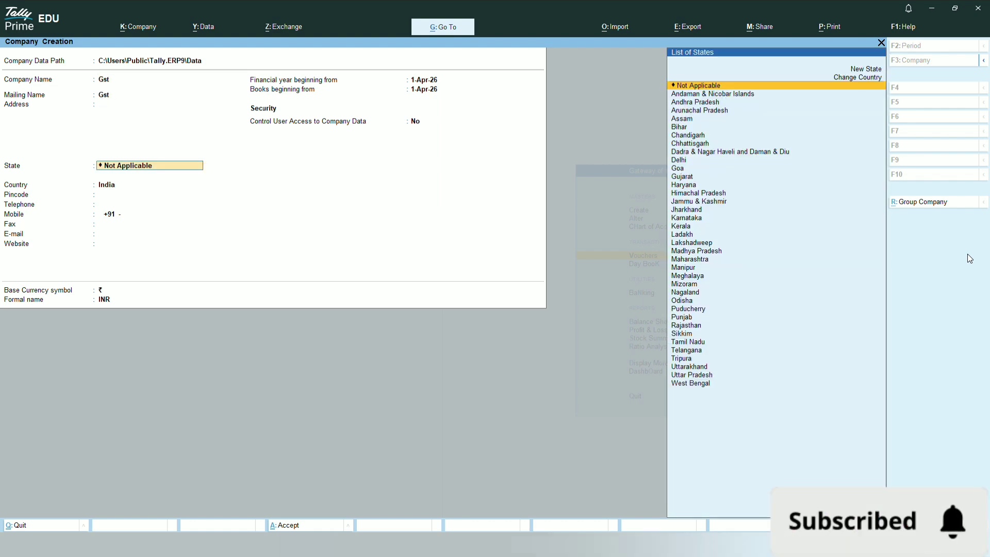
- Set the new company's state to Haryana, keeping India as the country and the pincode empty
type("Hat")
key("BackSpace")
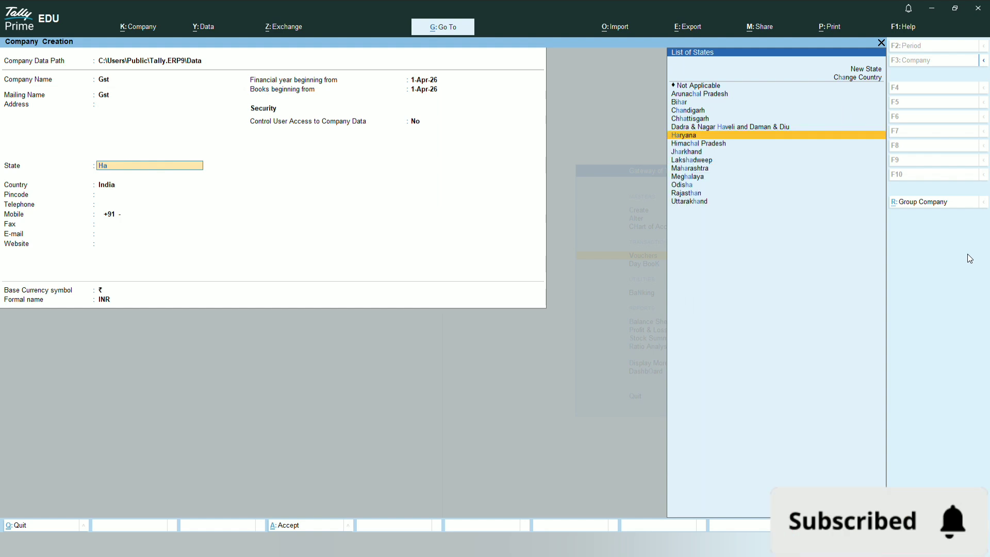
type("r")
key("Return")
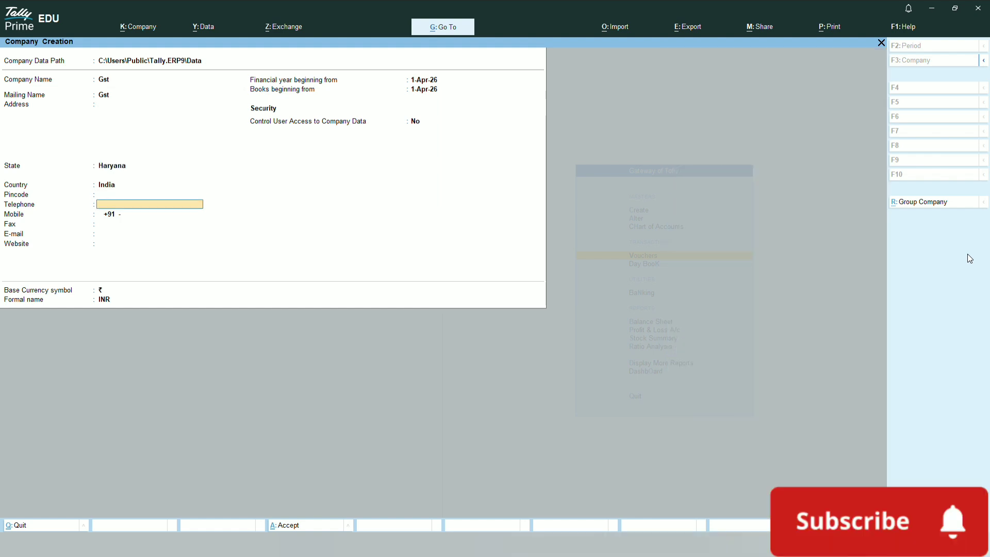
- Leave the contact fields blank, keep the default financial year, security and currency settings, and create the company
key("Return")
key("Return")
key("Return")
key("Return")
key("Return")
key("Return")
key("Return")
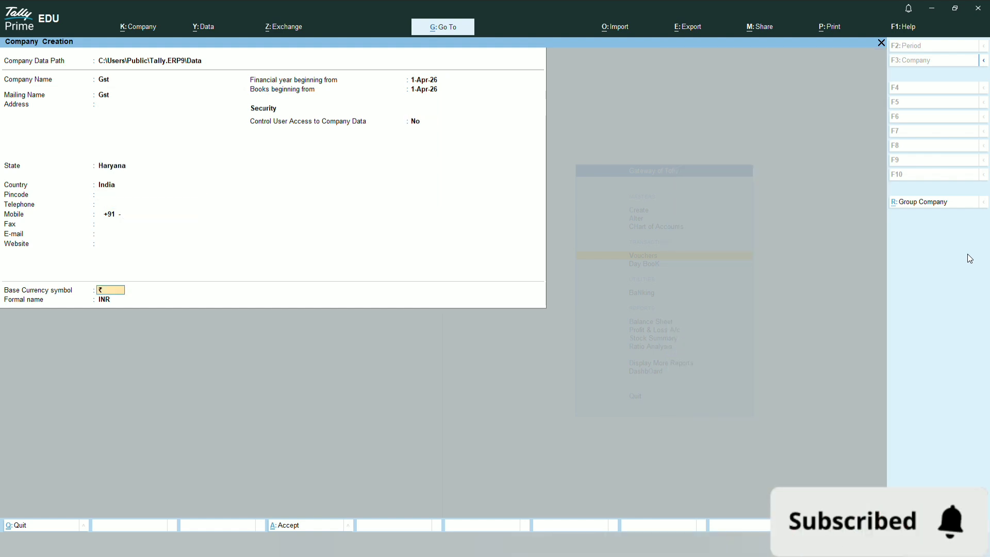
key("Return")
key("Return")
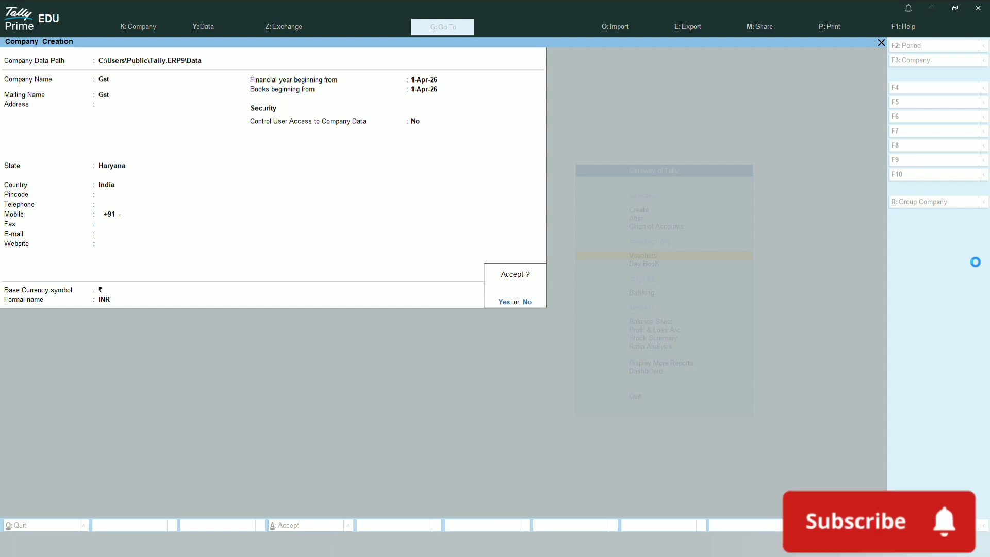
key("Return")
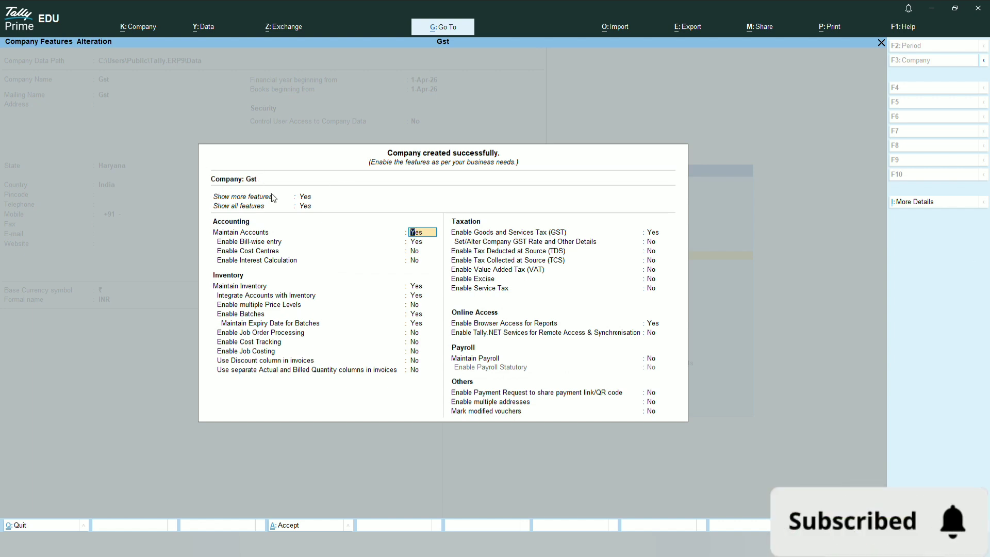
- Keep the default accounting and inventory features for the Gst company and proceed to its taxation settings
key("Return")
key("Return")
key("Return")
key("Return")
key("Return")
key("Return")
key("Return")
key("Return")
key("Return")
key("Return")
key("Return")
key("Return")
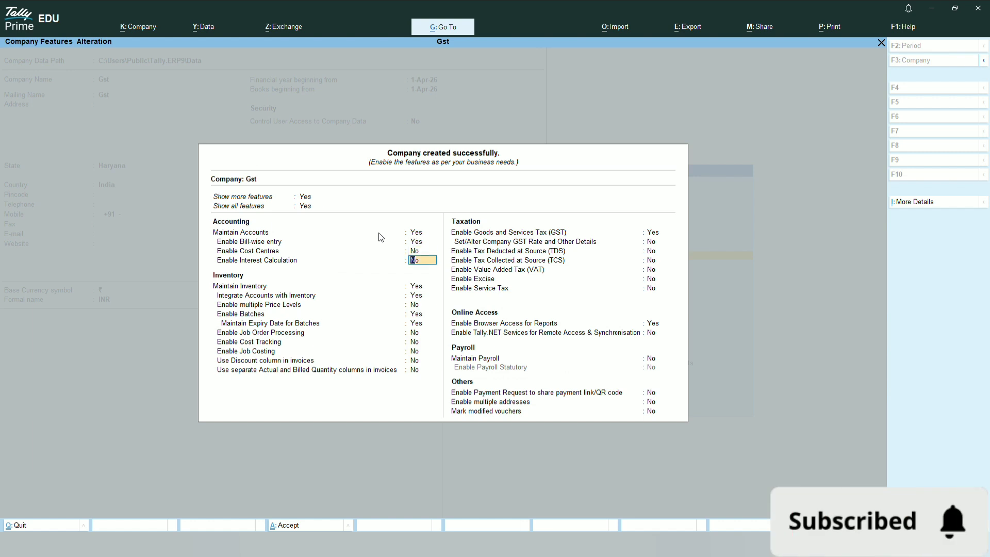
key("Return")
key("Return")
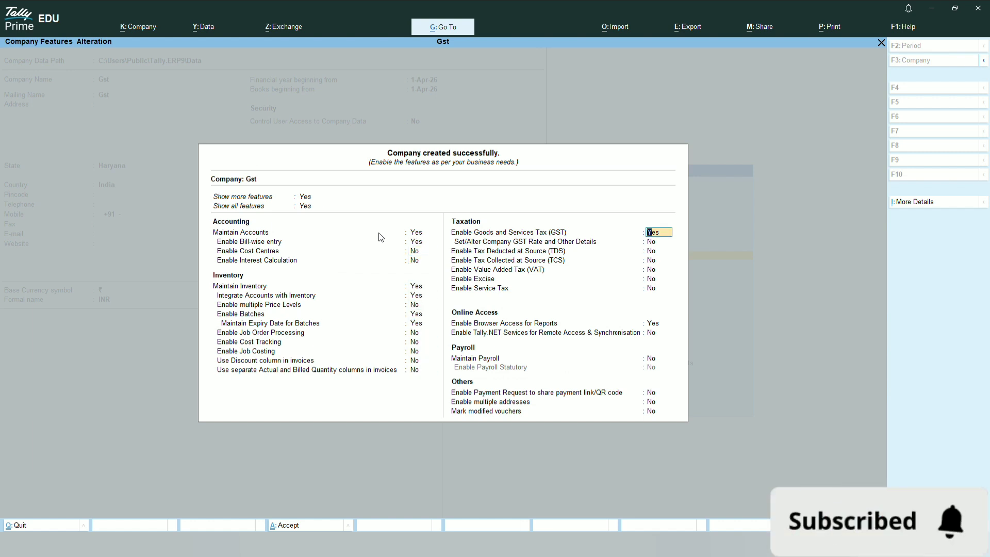
- Keep GST enabled with Regular registration in Haryana, enter the company's GSTIN/UIN with Monthly GSTR-1 periodicity, and save the GST registration
key("Return")
key("Return")
key("Return")
key("Return")
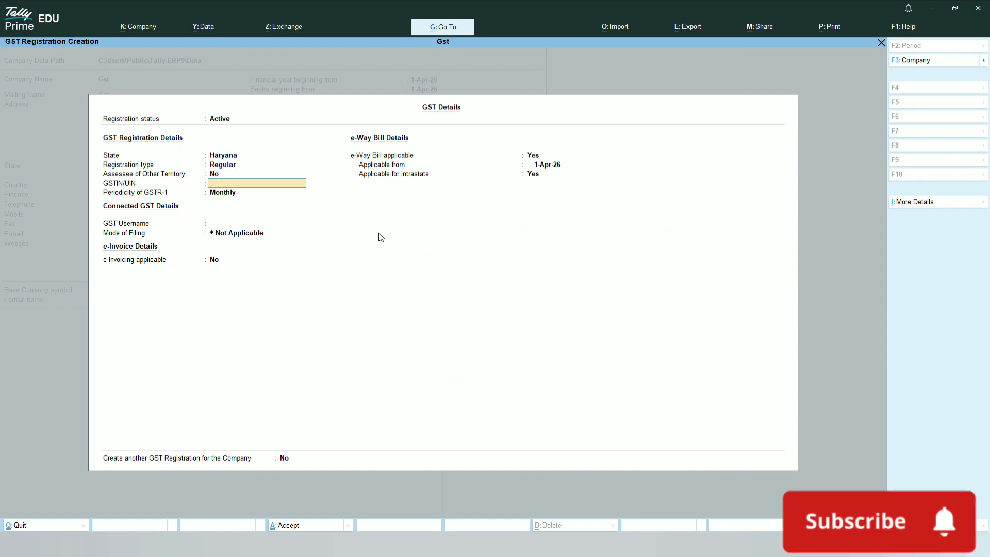
type("NMCVBDSCNDSCM")
key("Return")
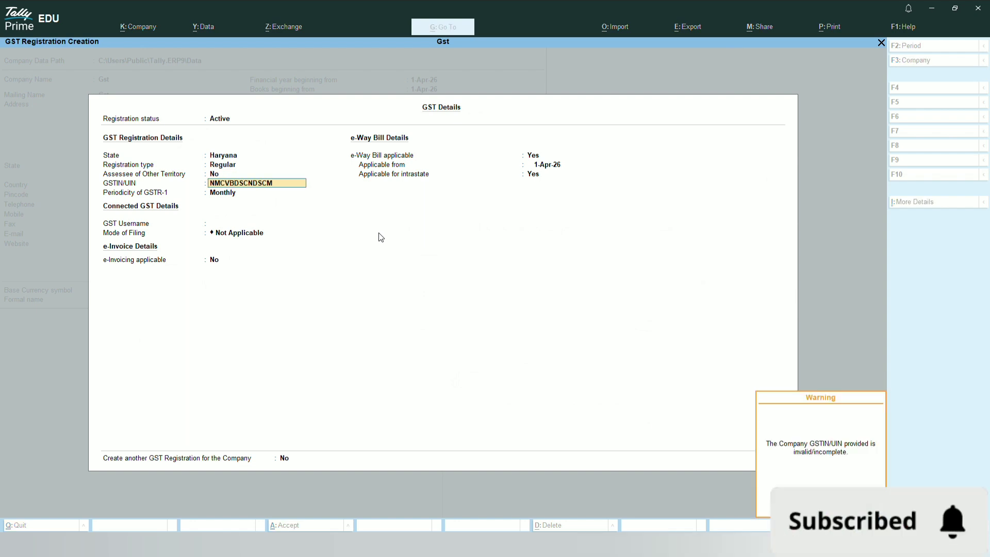
key("Return")
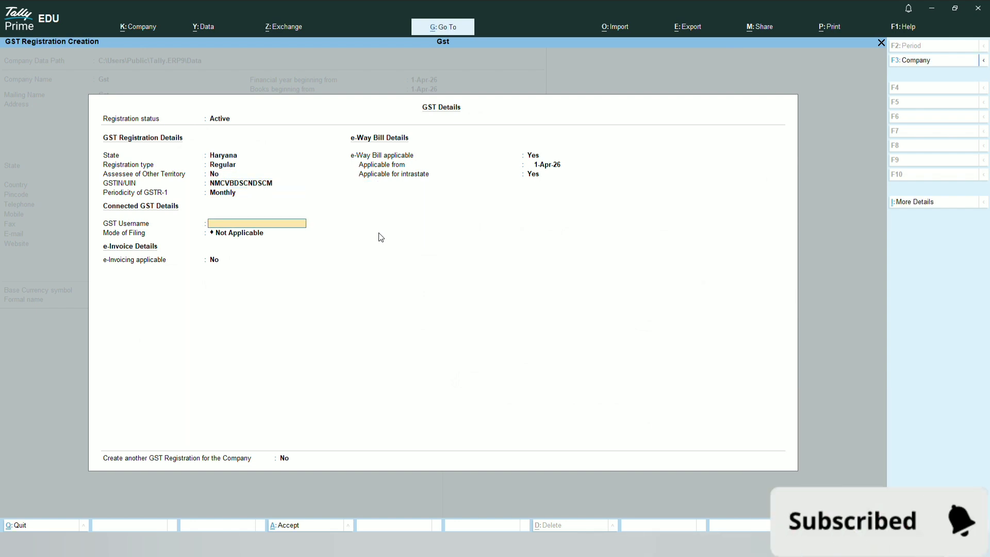
key("ctrl+a")
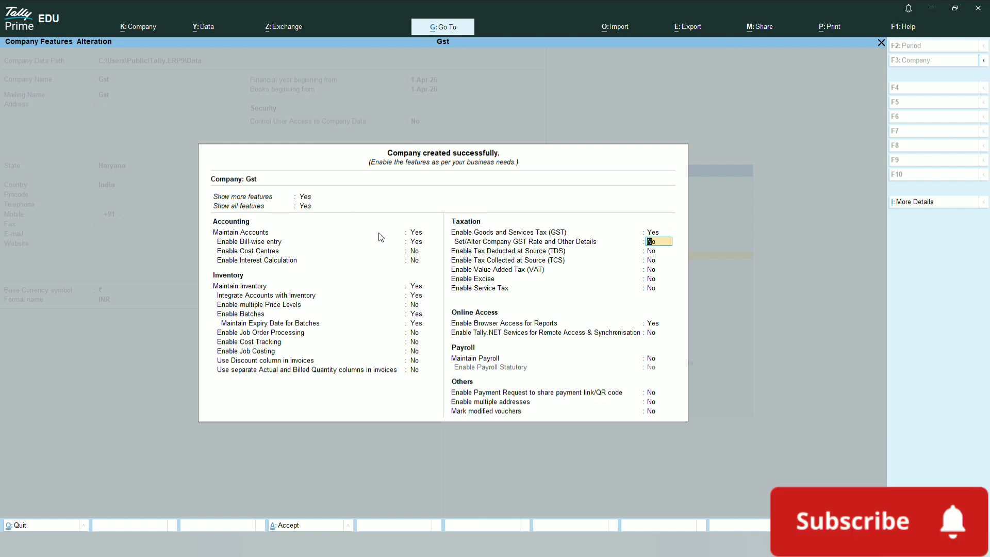
- Enable setting the company GST rate and other details, keep their defaults, and save the company features
type("y")
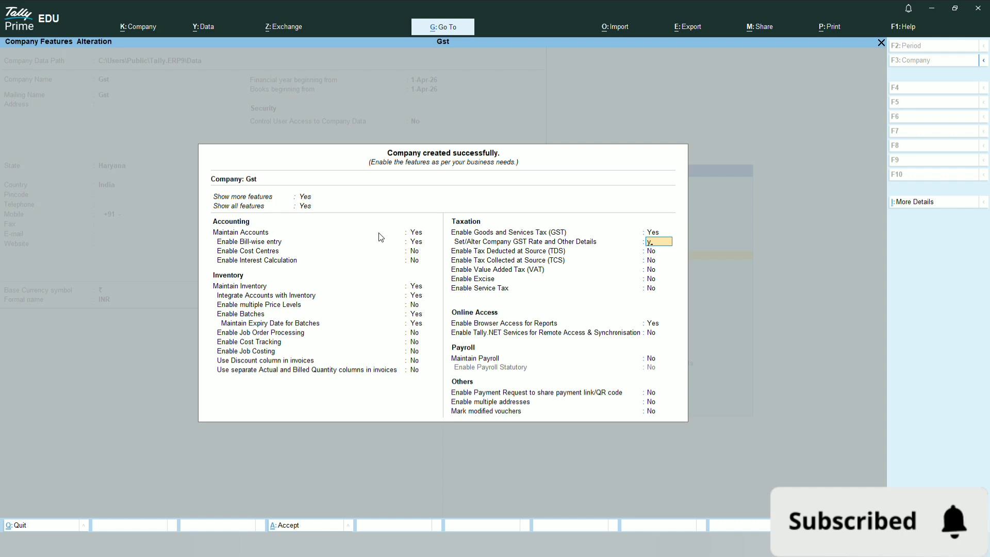
key("Return")
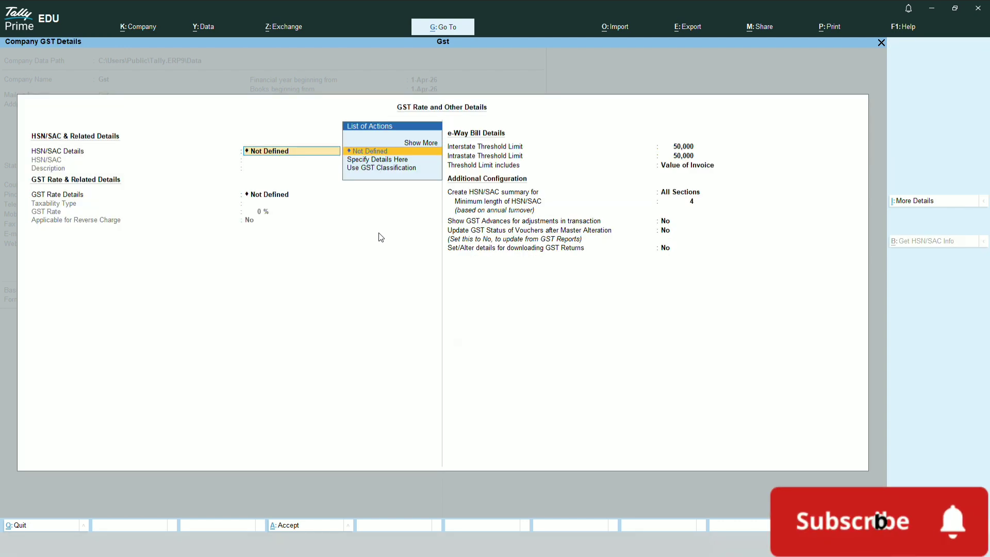
key("Return")
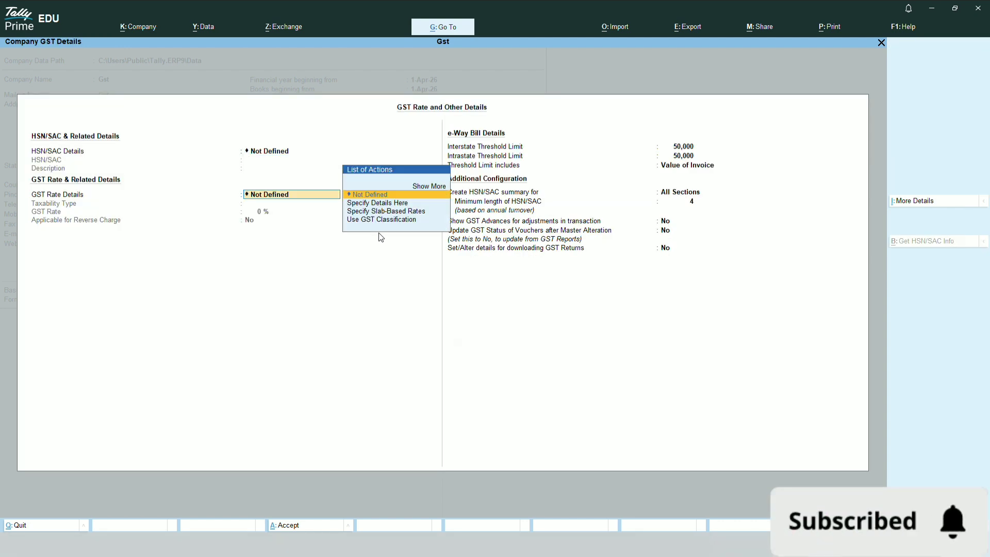
key("Return")
key("Return")
key("Return")
key("Return")
key("Return")
key("Return")
key("Return")
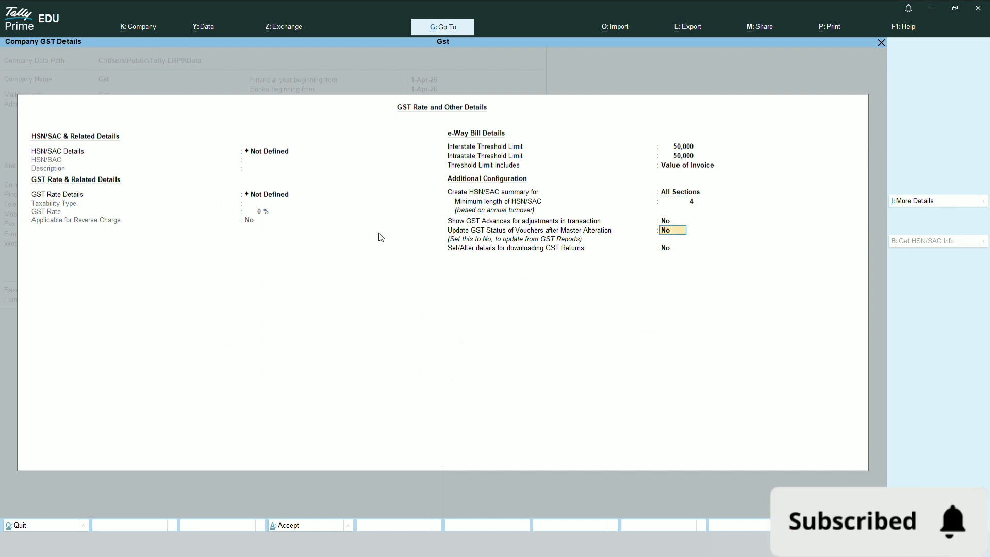
key("Return")
key("Return")
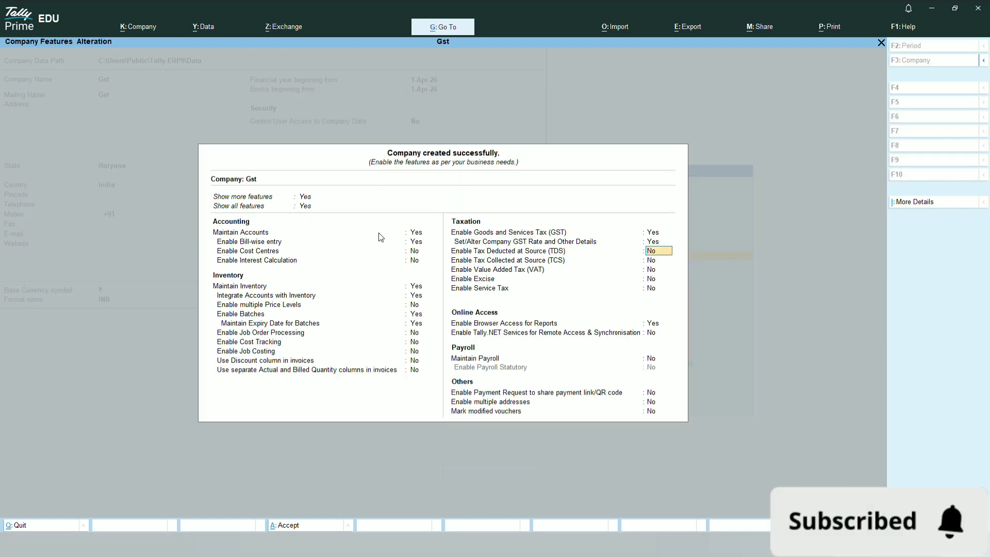
key("ctrl+a")
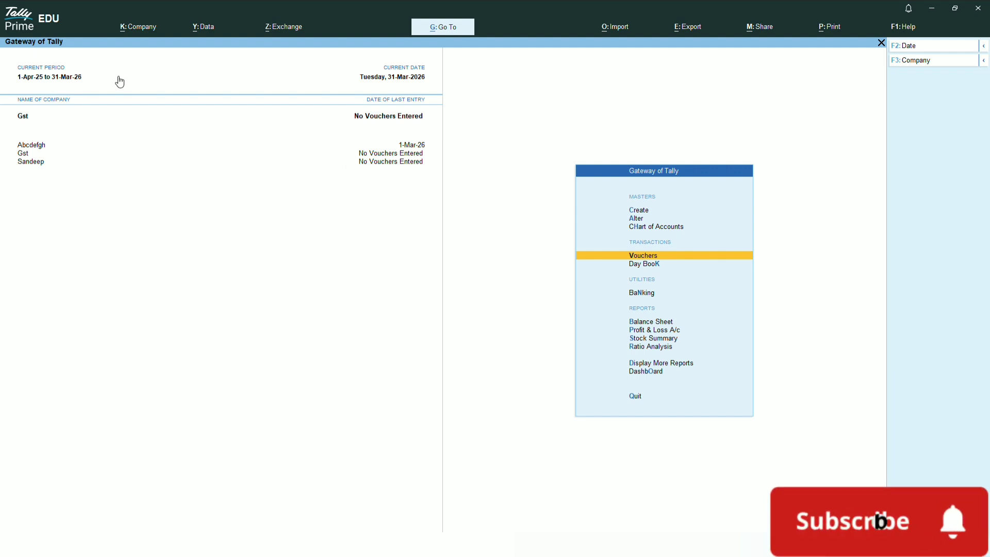
- Change the current date to 1/4/2025
left_click(408, 83)
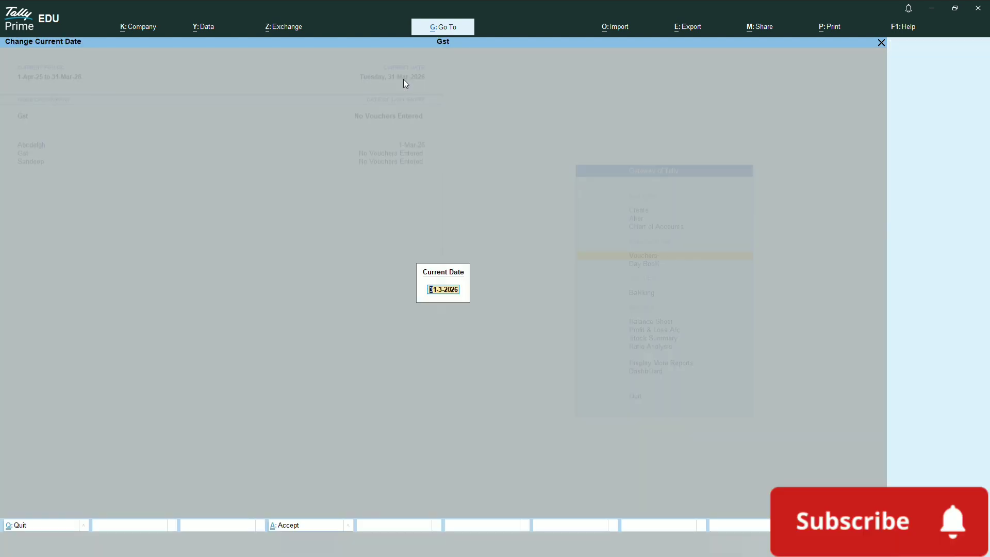
type("1/")
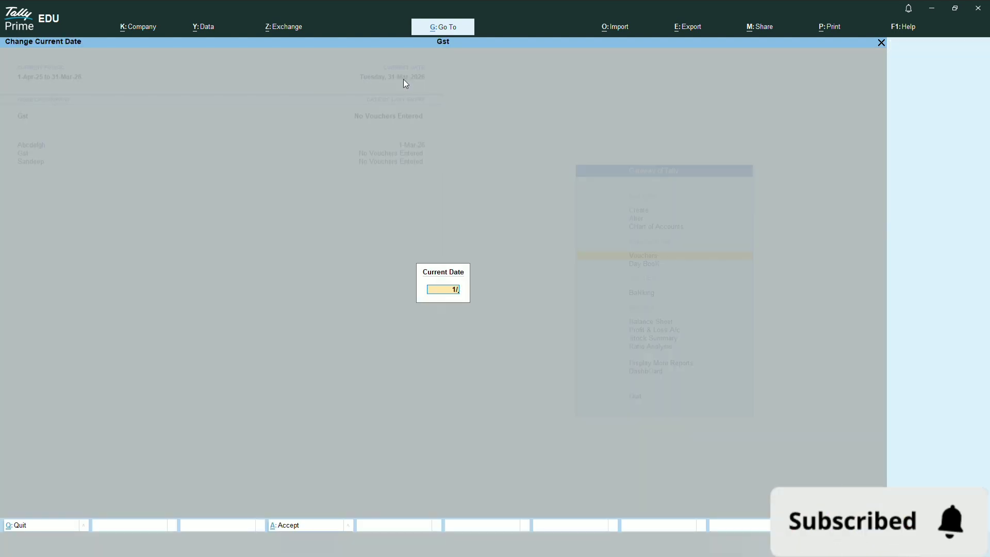
type("4")
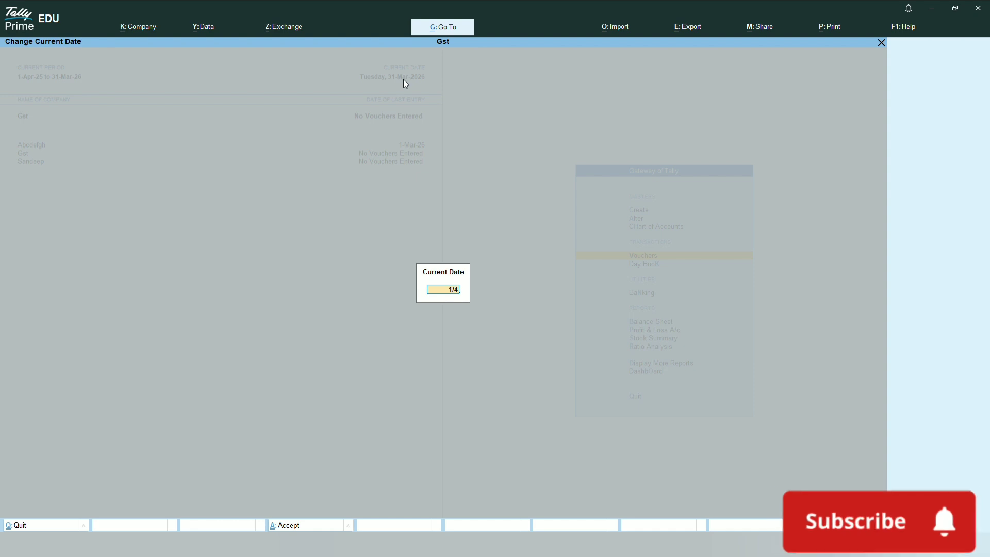
type("/2025")
key("Return")
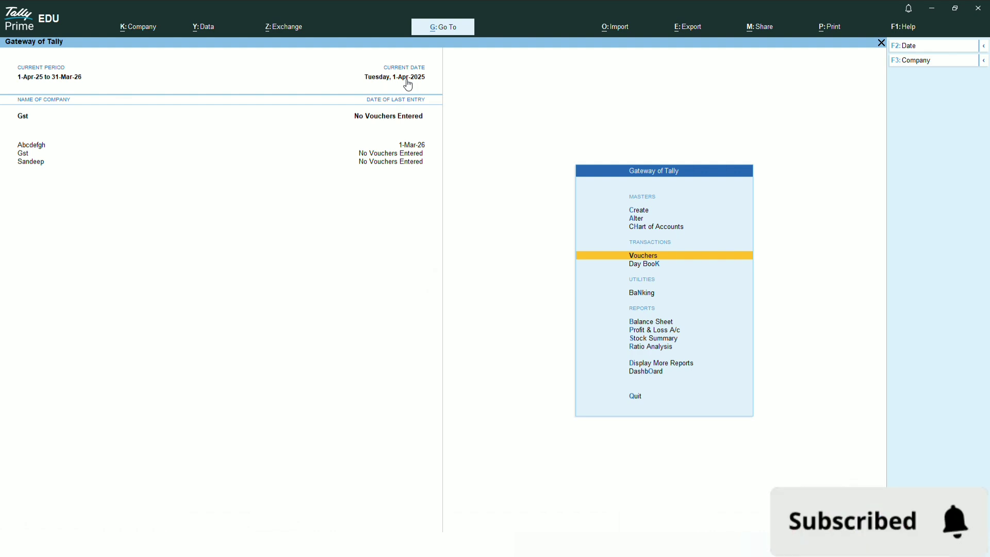
- Open a purchase voucher and configure it to select a common ledger account for item allocation
key("Return")
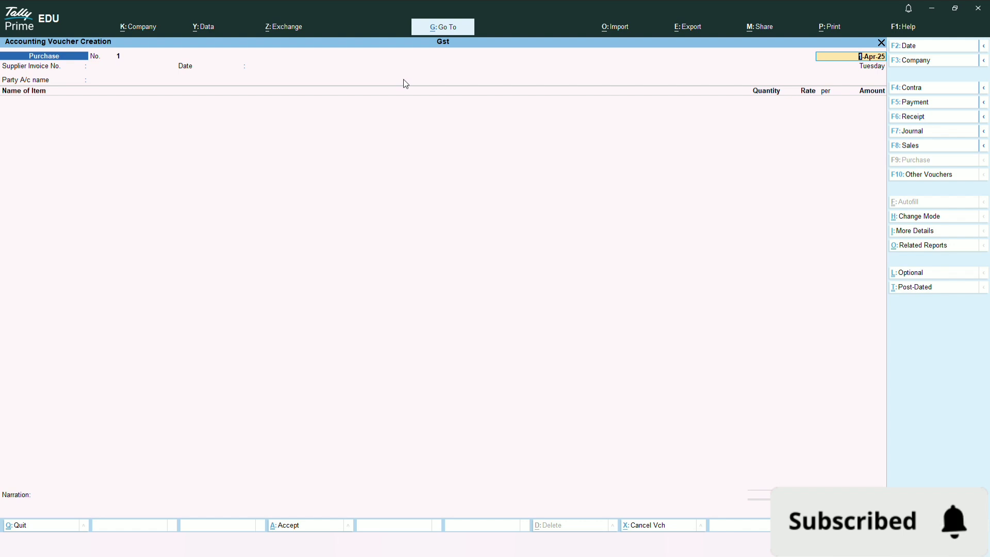
key("F12")
key("Down")
key("Down")
key("Down")
key("Down")
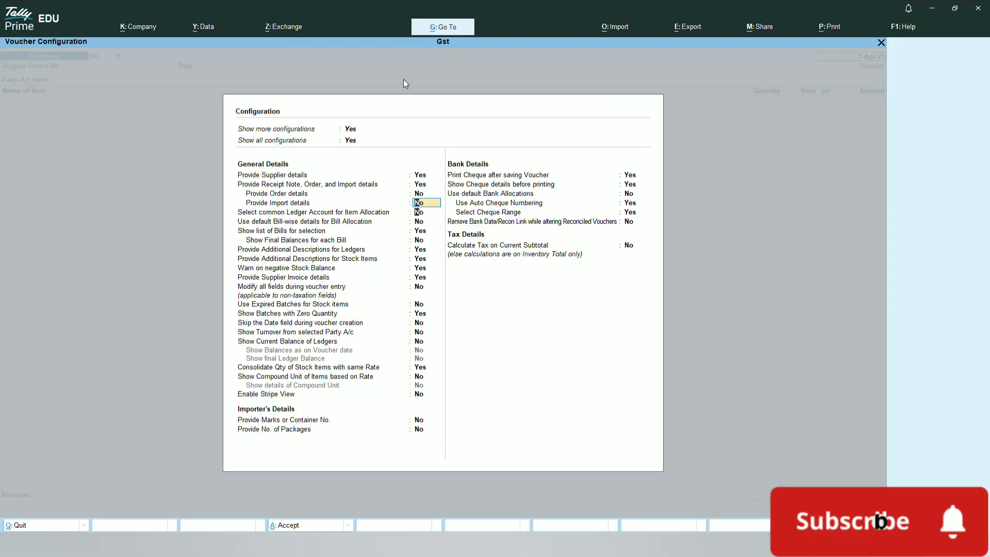
key("y")
key("Return")
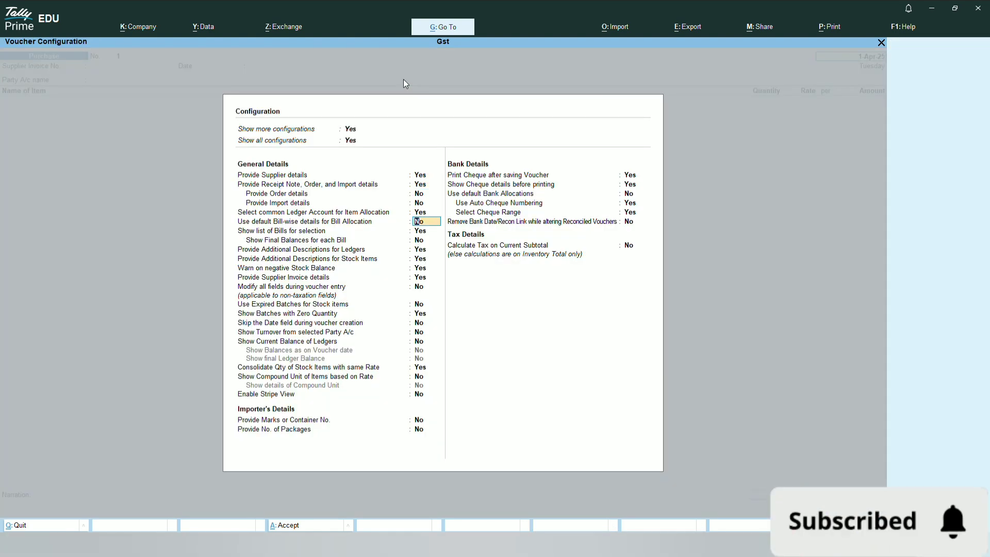
key("ctrl+a")
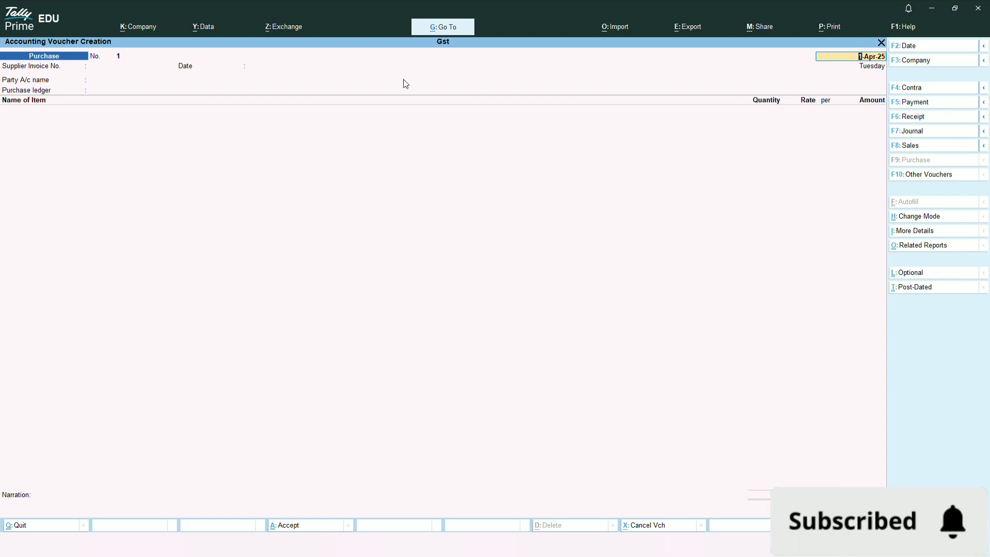
- Review the available purchase voucher modes and choose Item Invoice
key("ctrl+h")
key("Down")
key("Down")
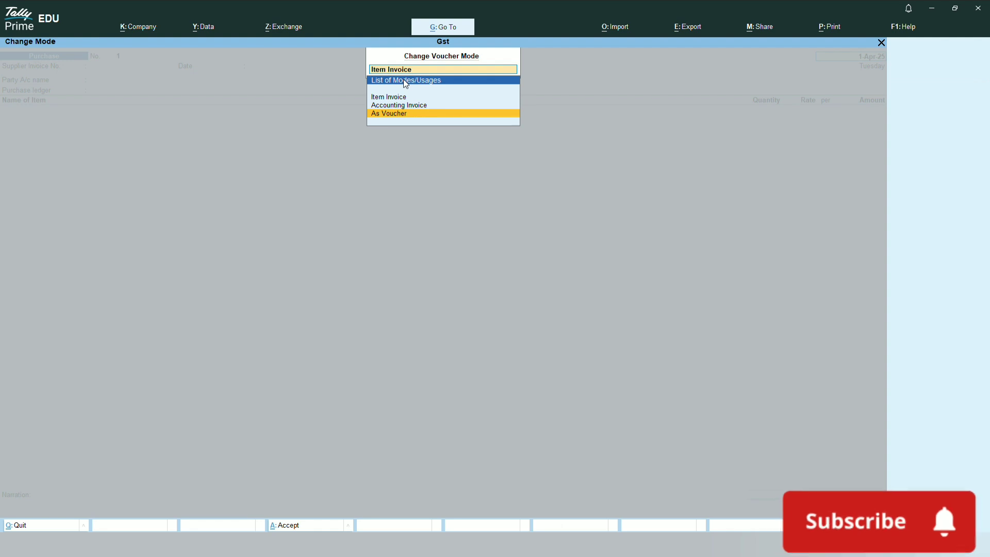
key("Up")
key("Up")
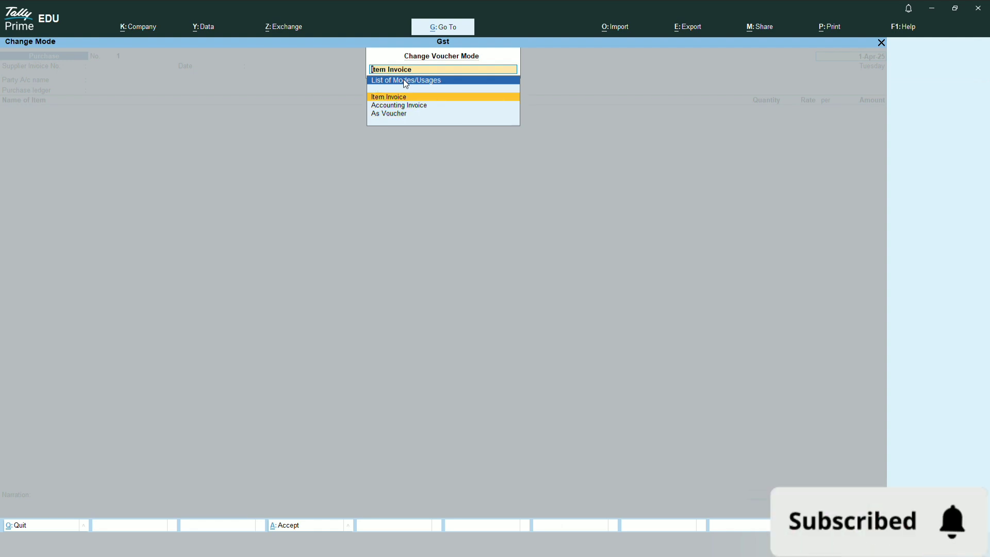
key("Return")
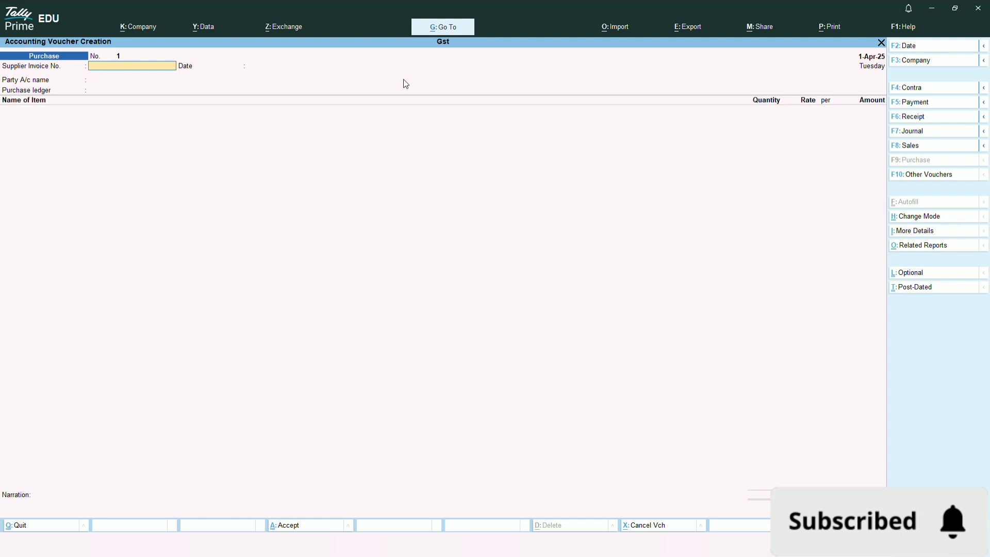
- Leave the supplier invoice details blank, choose Cash as the party account, and accept the default receipt and party details
key("Return")
key("Return")
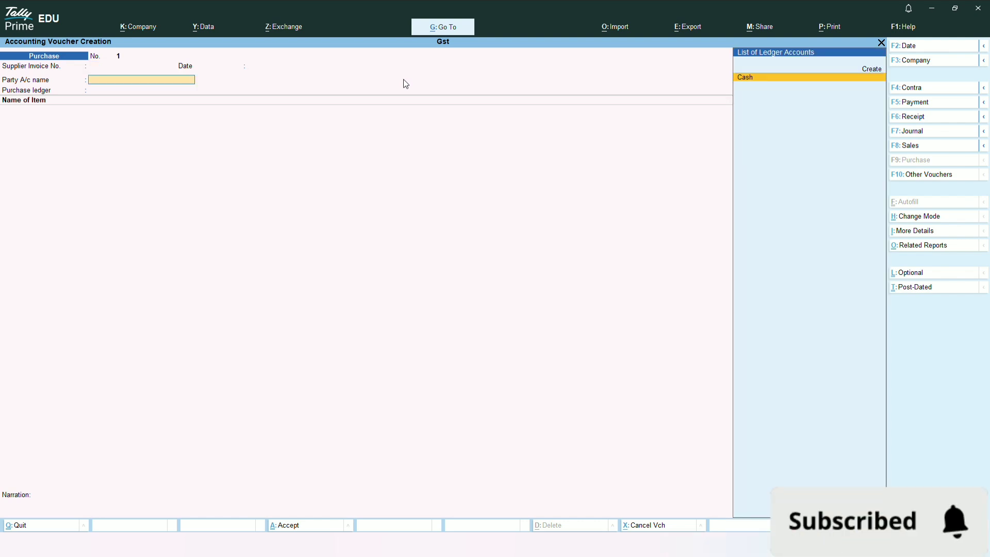
key("Return")
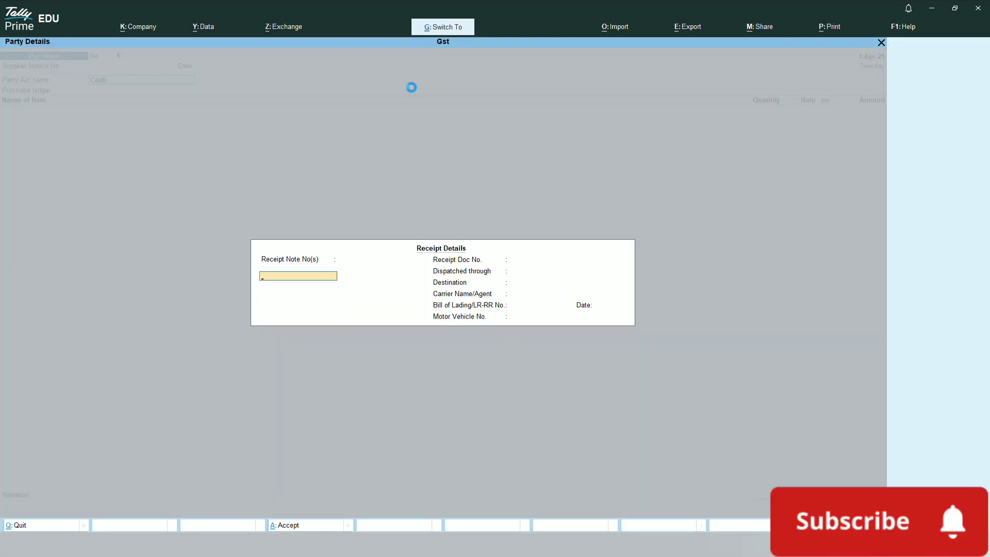
key("ctrl+a")
key("ctrl+a")
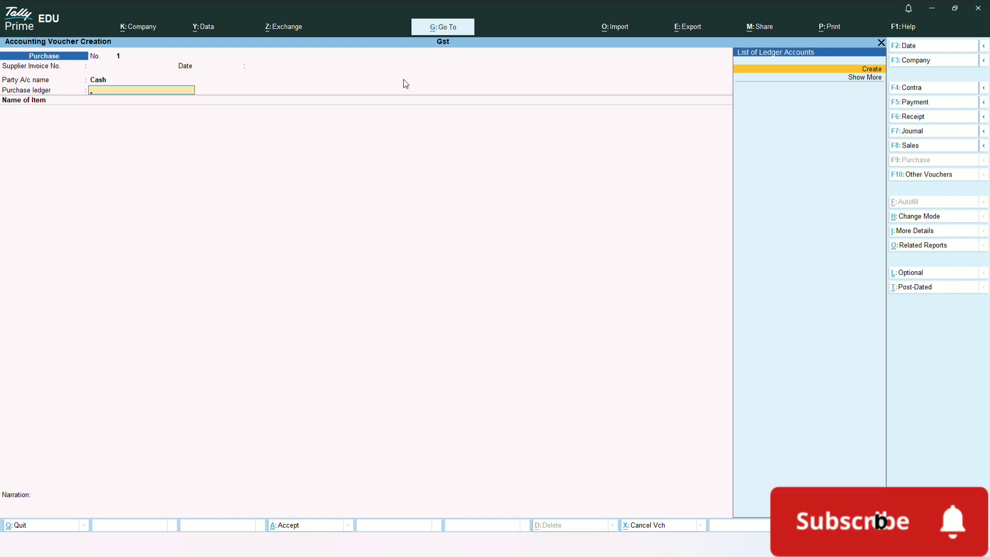
- Leave the current voucher, reopen a purchase voucher, and set Select common Ledger Account for Item Allocation to No
key("Escape")
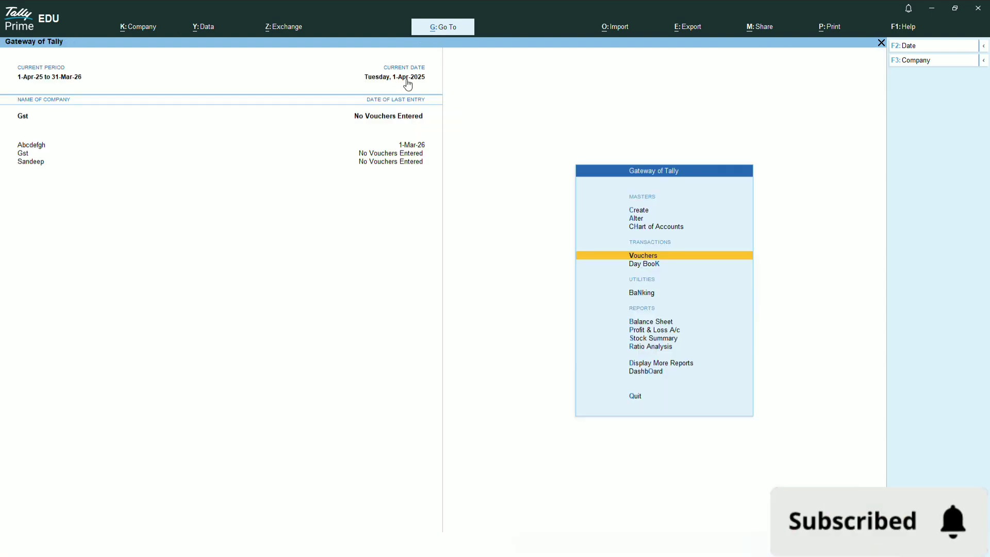
key("Return")
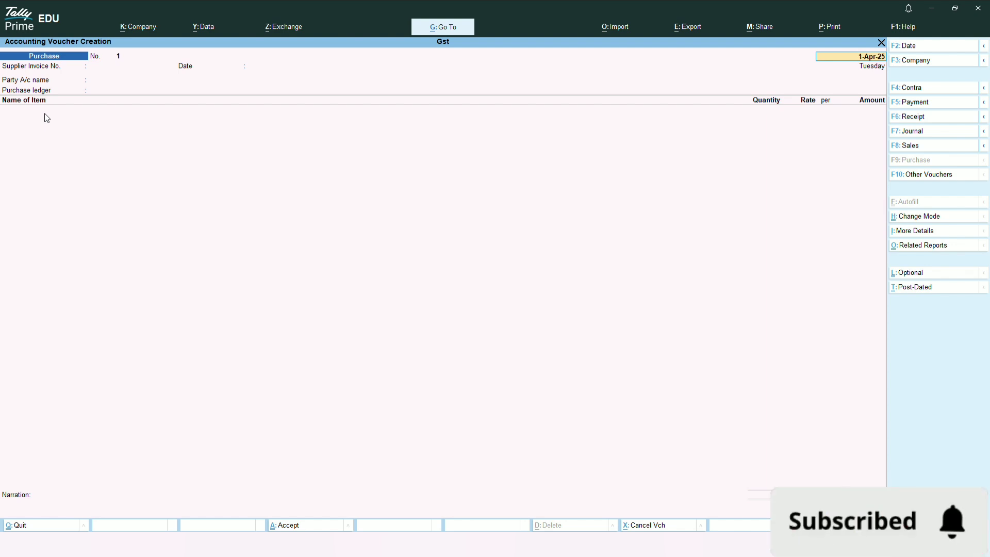
key("F12")
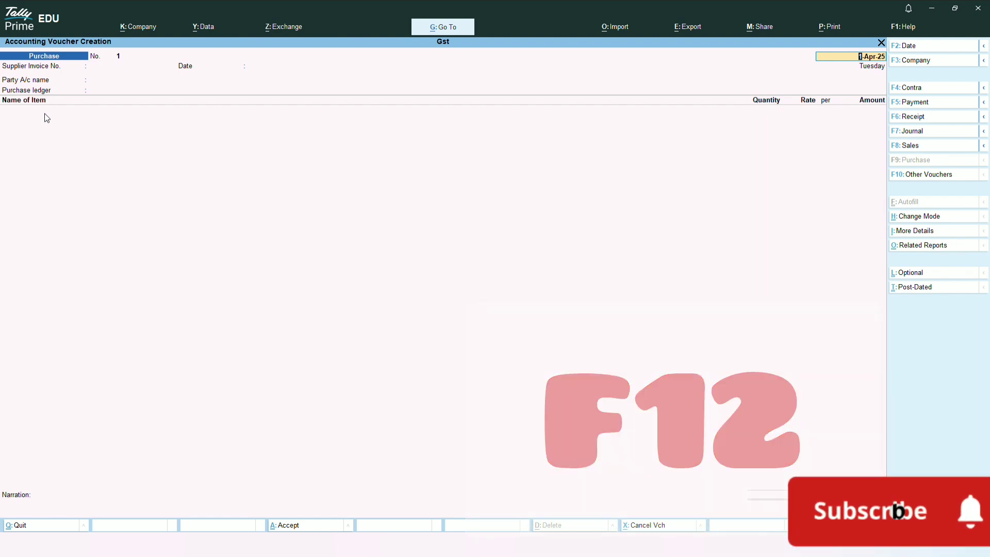
key("Down")
key("Down")
key("Down")
key("Down")
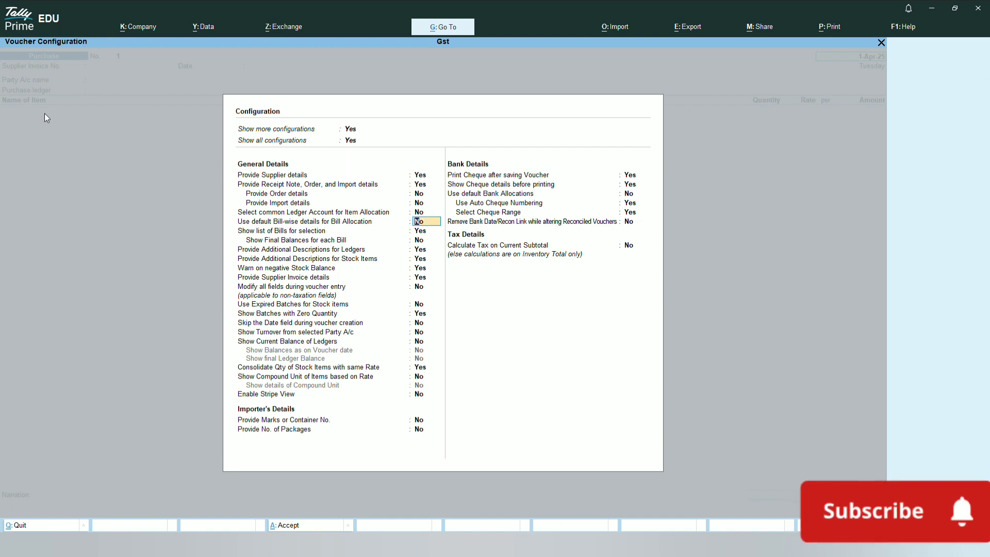
key("ctrl+a")
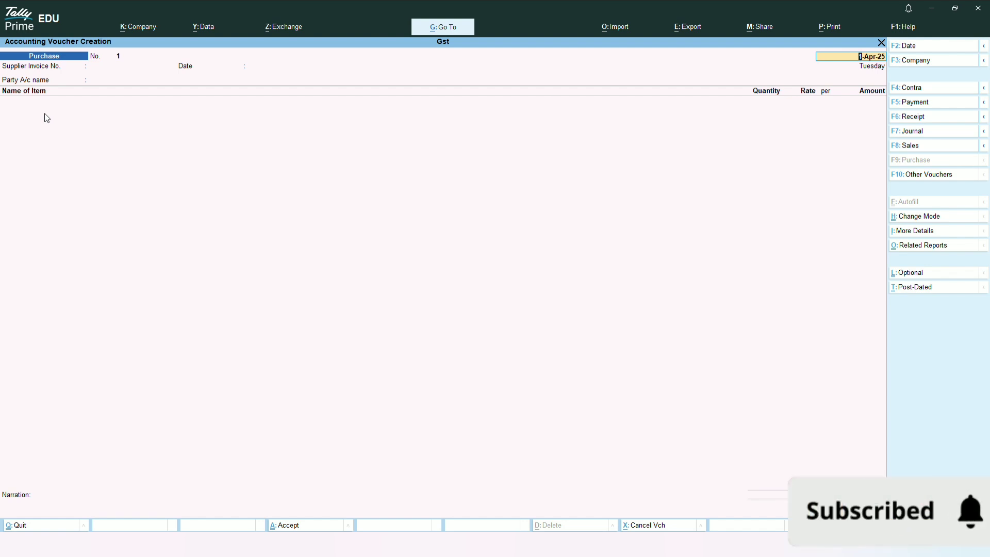
- Recheck the common ledger account option in the voucher configuration and keep it at No
key("F12")
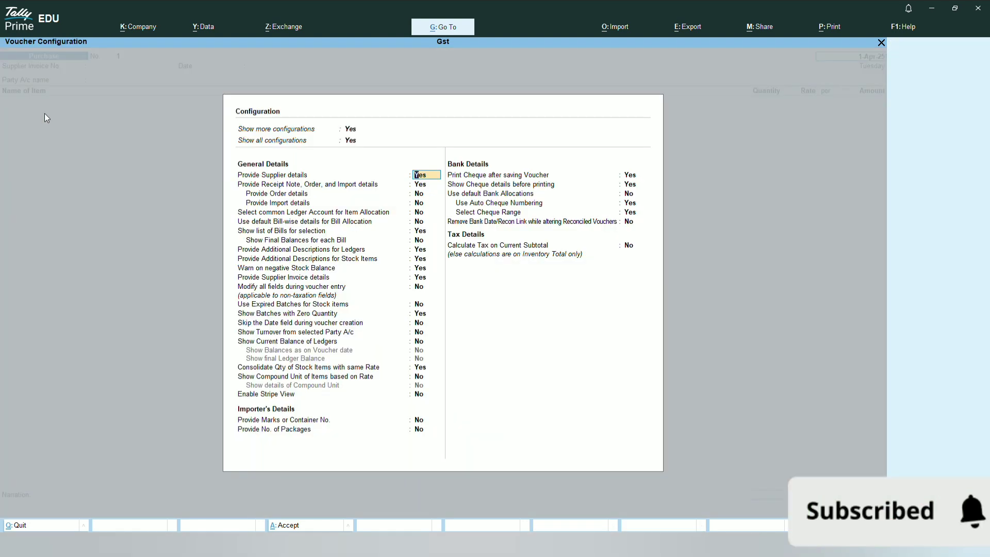
key("Down")
key("Down")
key("Down")
key("Down")
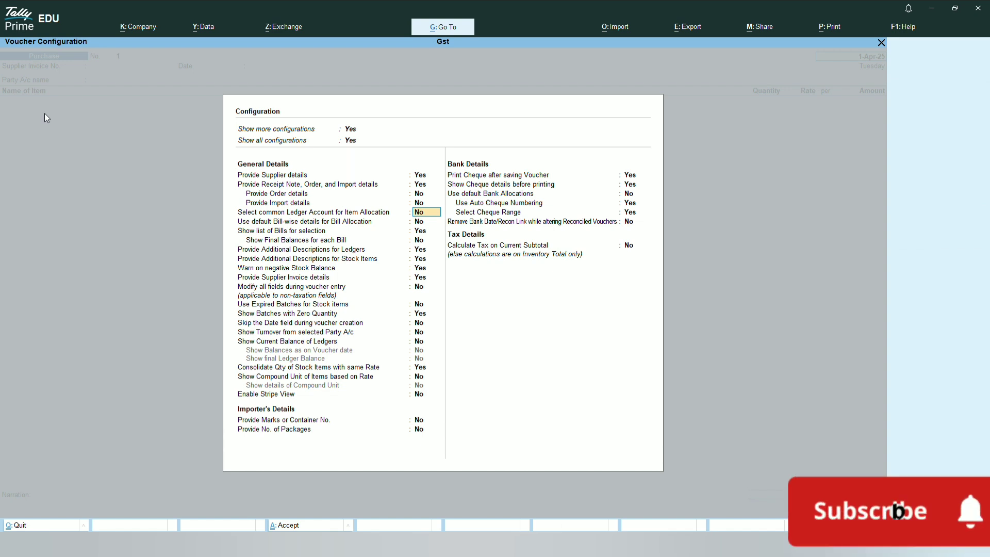
key("ctrl+a")
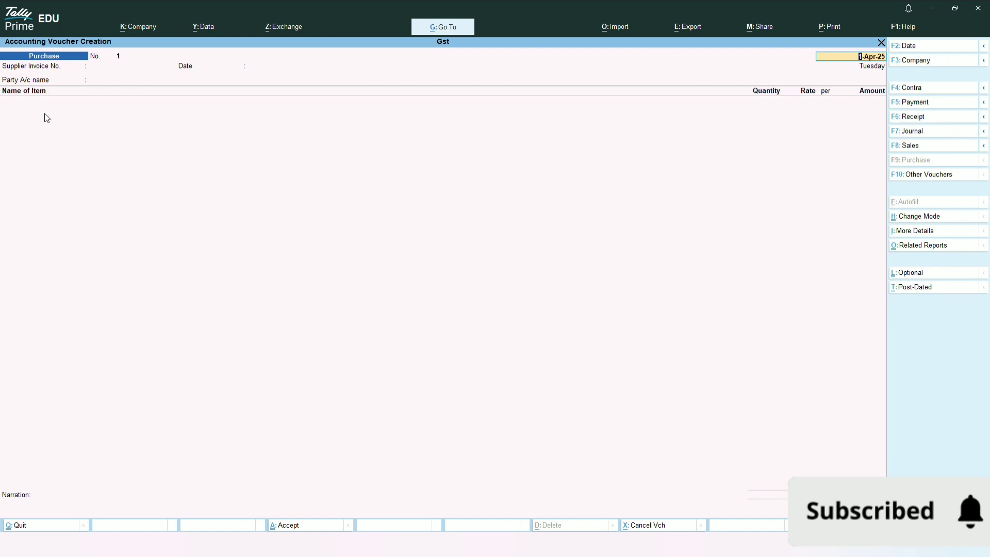
- Keep the voucher date and enter supplier invoice number 780 dated 1-Apr-25
key("Return")
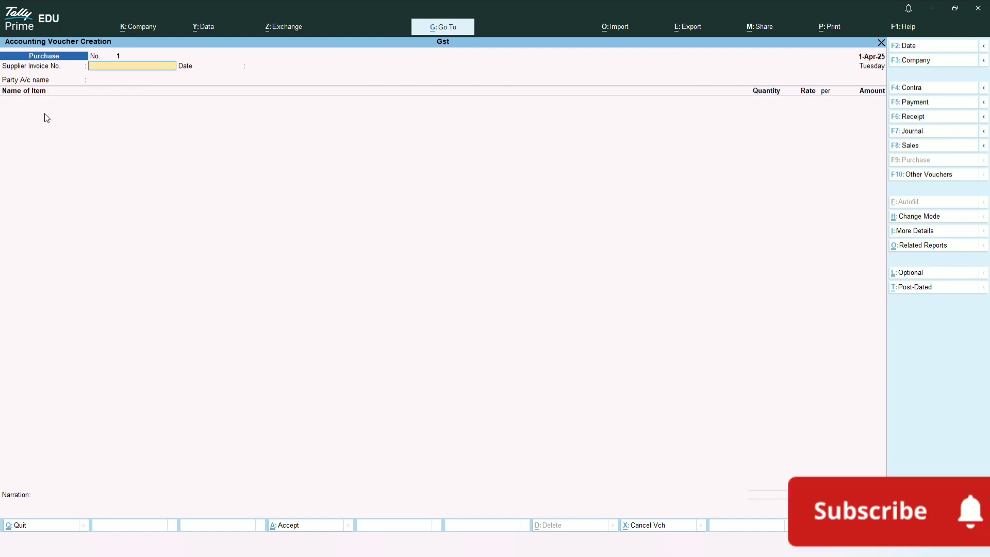
type("780")
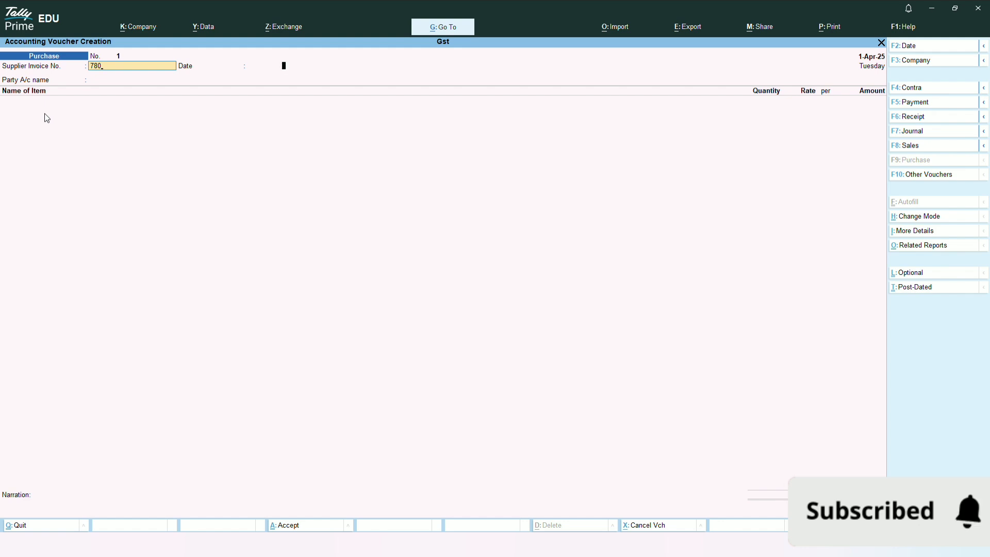
key("Return")
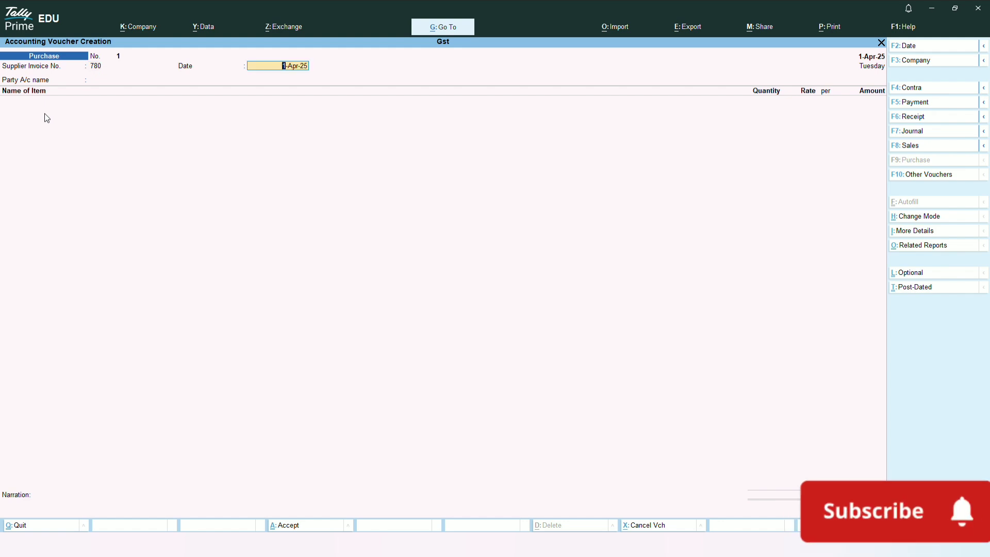
key("Return")
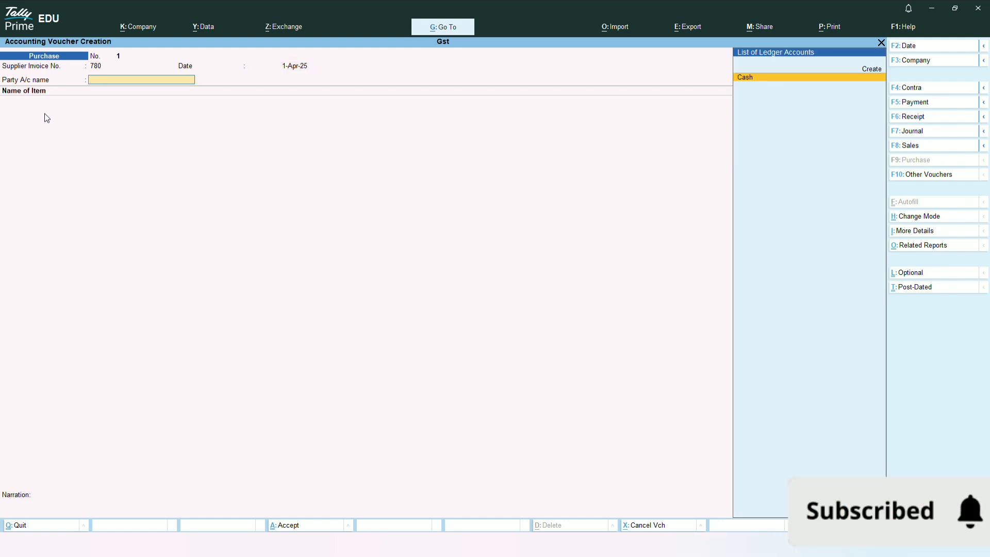
- Create a new party ledger with the supplier's name and group it under Sundry Creditors
key("alt+c")
type("Radha")
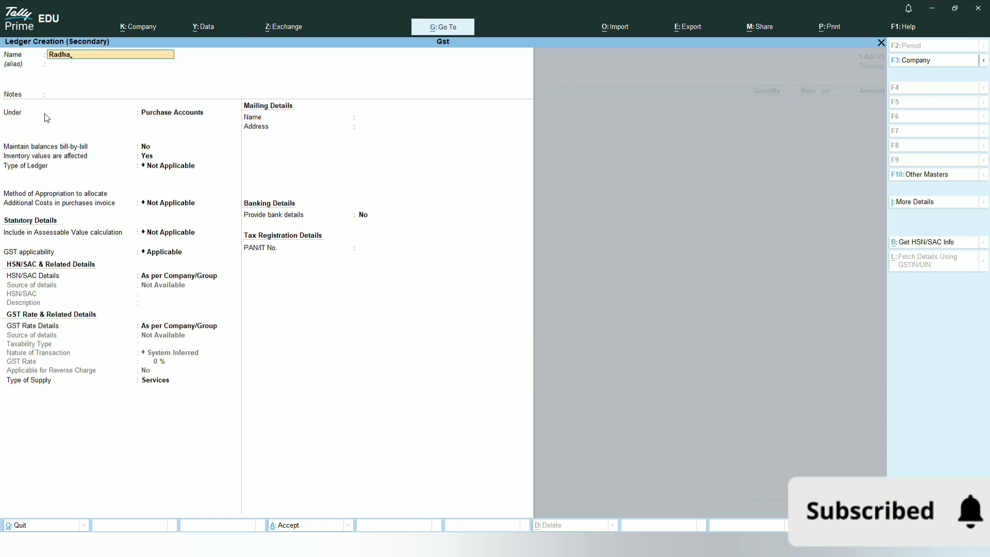
key("Return")
key("Return")
key("Return")
type("De")
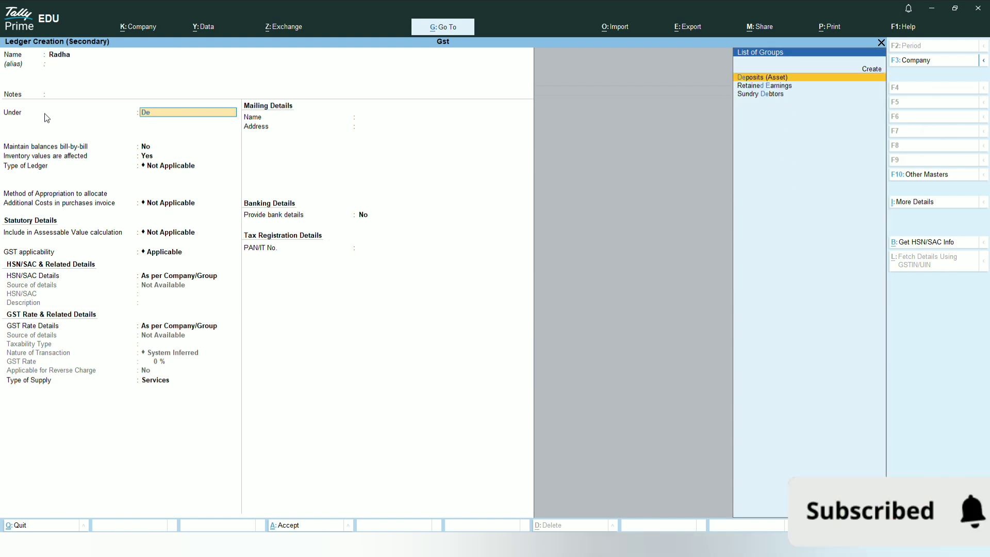
key("BackSpace")
key("BackSpace")
type("Cre")
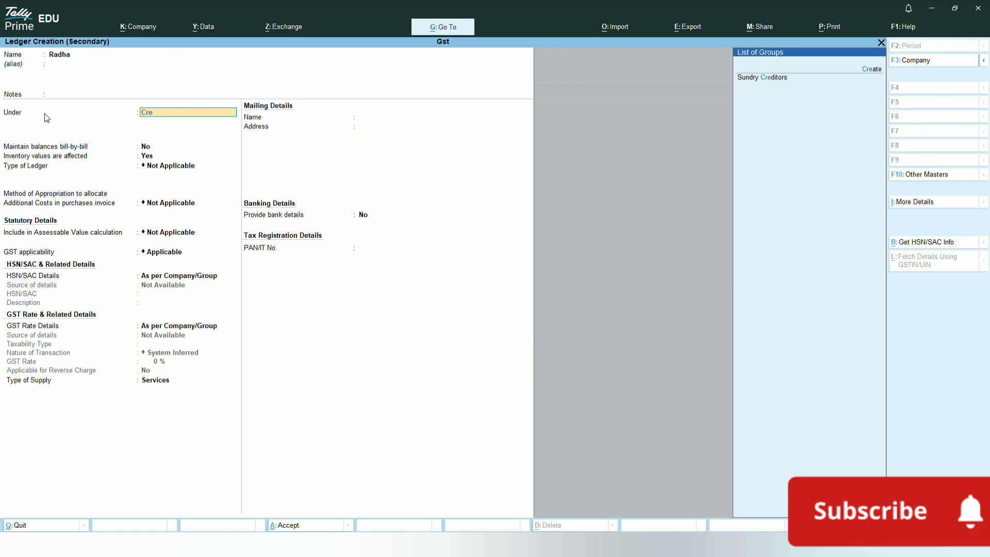
key("Return")
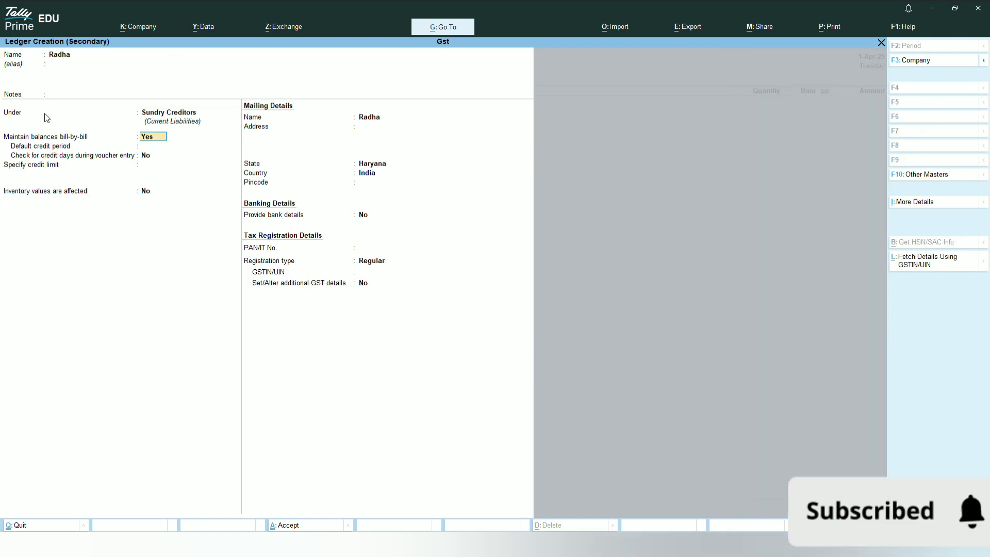
- Keep bill-by-bill balances, state Haryana and Regular registration, enter the supplier's GSTIN/UIN, and save the ledger
key("Return")
key("Return")
key("Return")
key("Return")
key("Return")
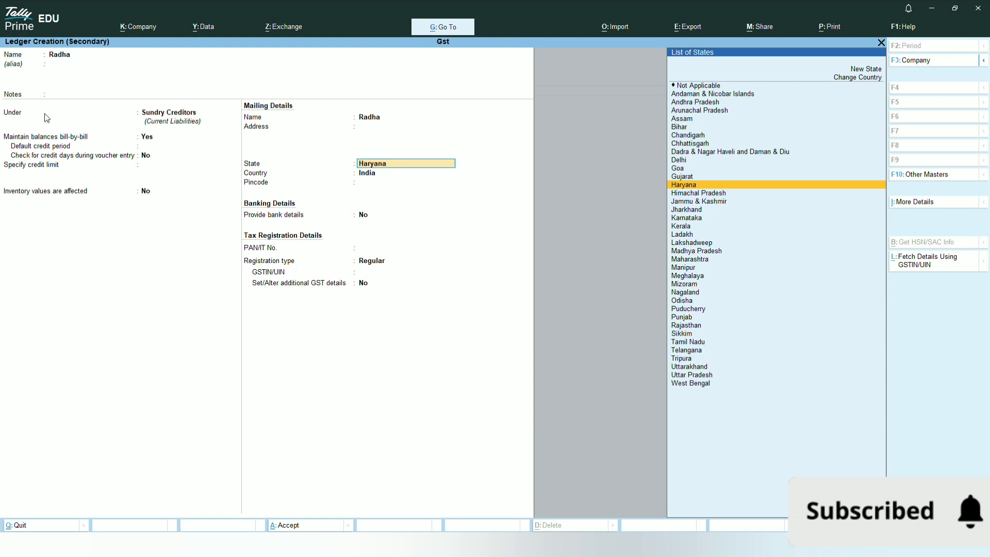
key("Return")
key("Return")
key("Return")
key("Return")
key("Return")
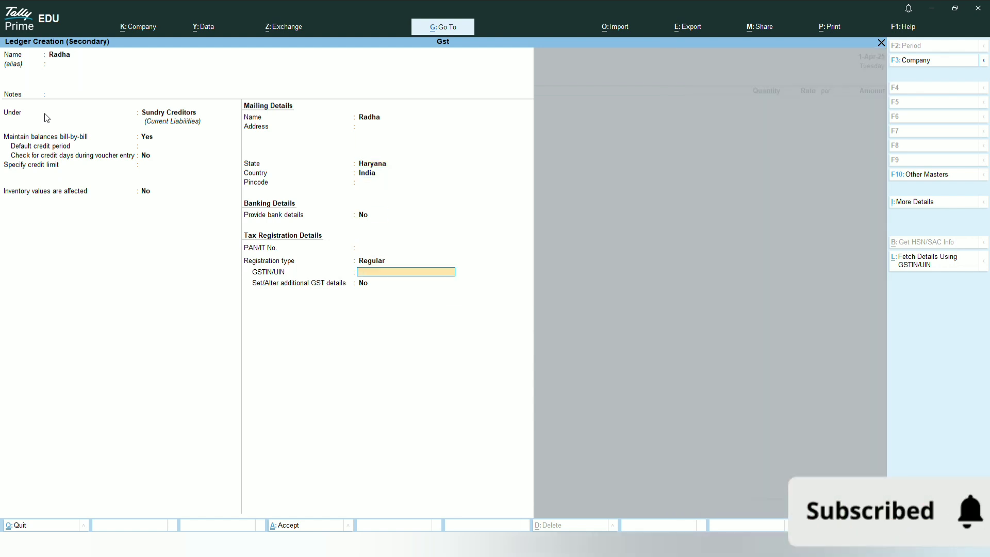
type("XCKJDSCNSDCK")
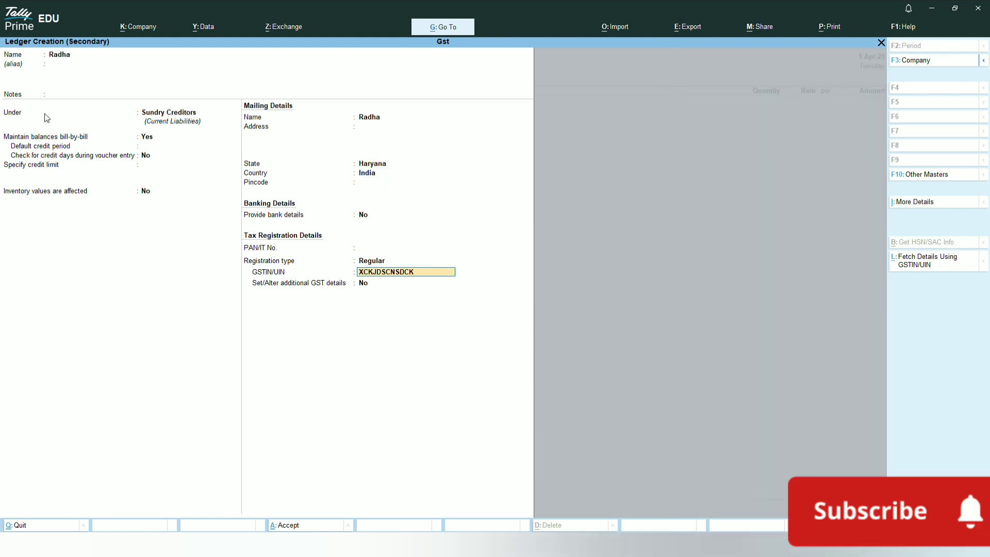
key("ctrl+a")
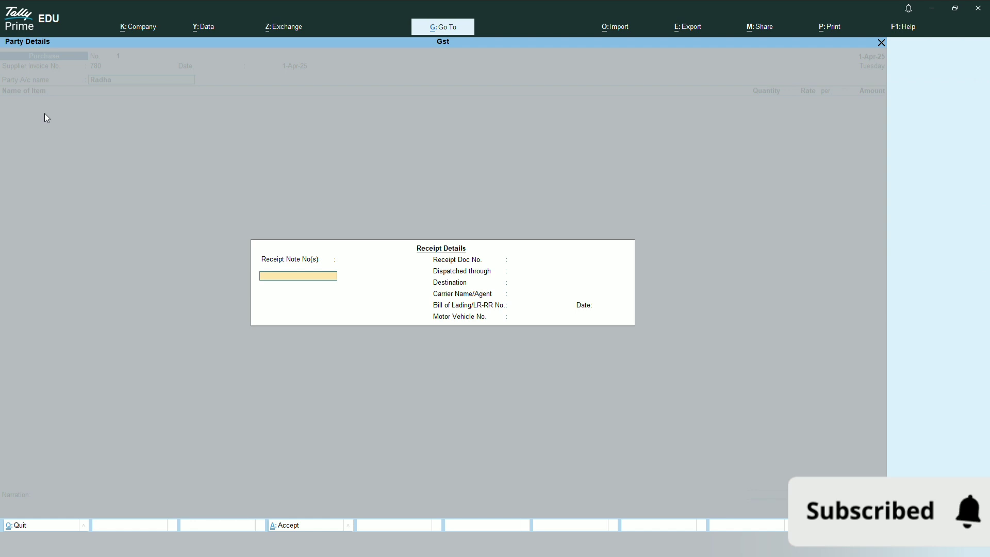
- Accept the default receipt and party details and bring up the stock items for the first item line
key("ctrl+a")
key("ctrl+a")
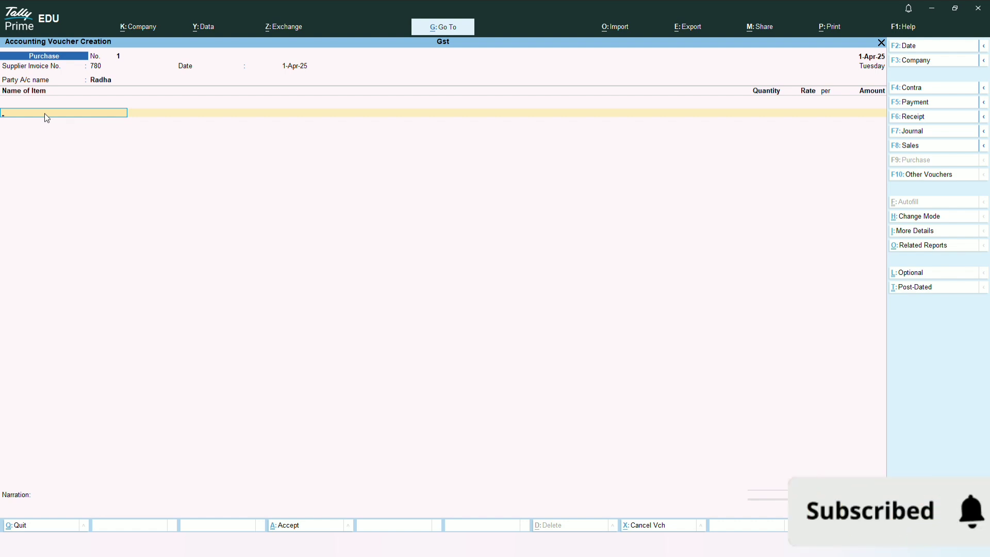
key("space")
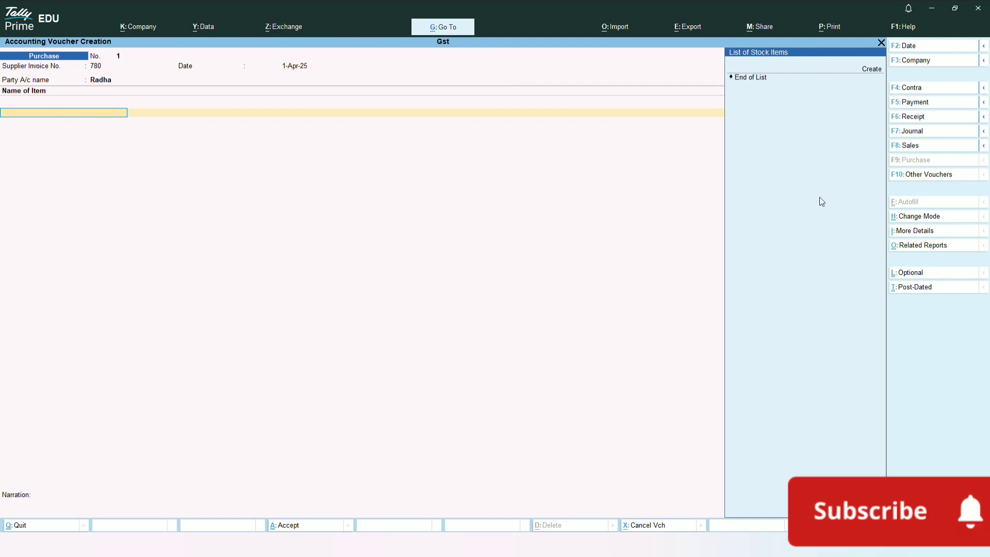
- Start a new stock item named Samsung Tv and place it under a new stock group named Tv
key("alt+c")
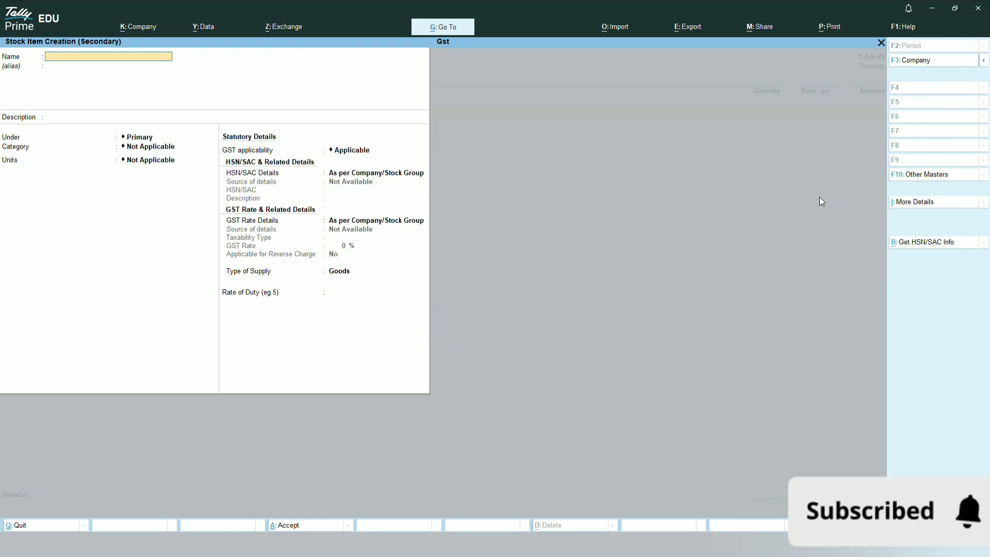
type("Samsung Tv")
key("Return")
key("Return")
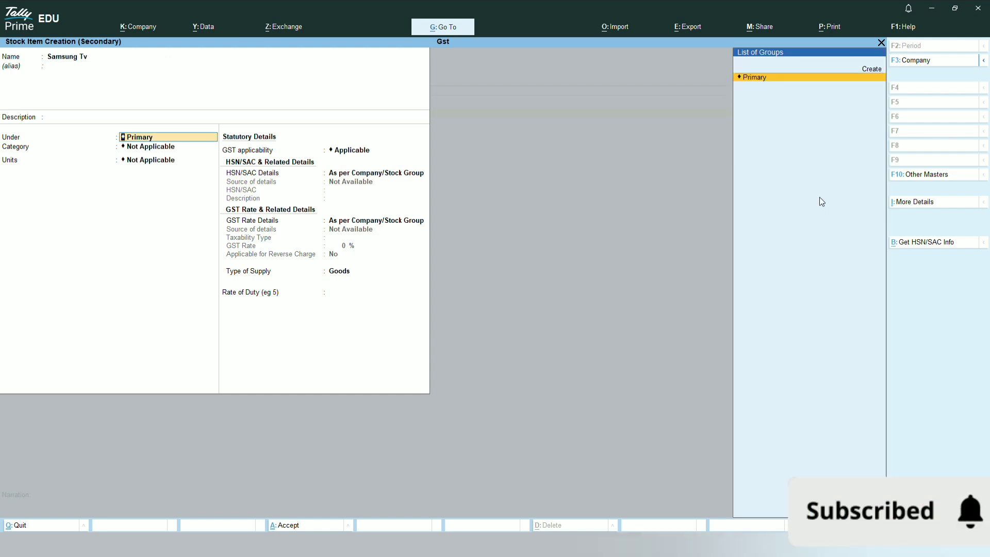
key("alt+c")
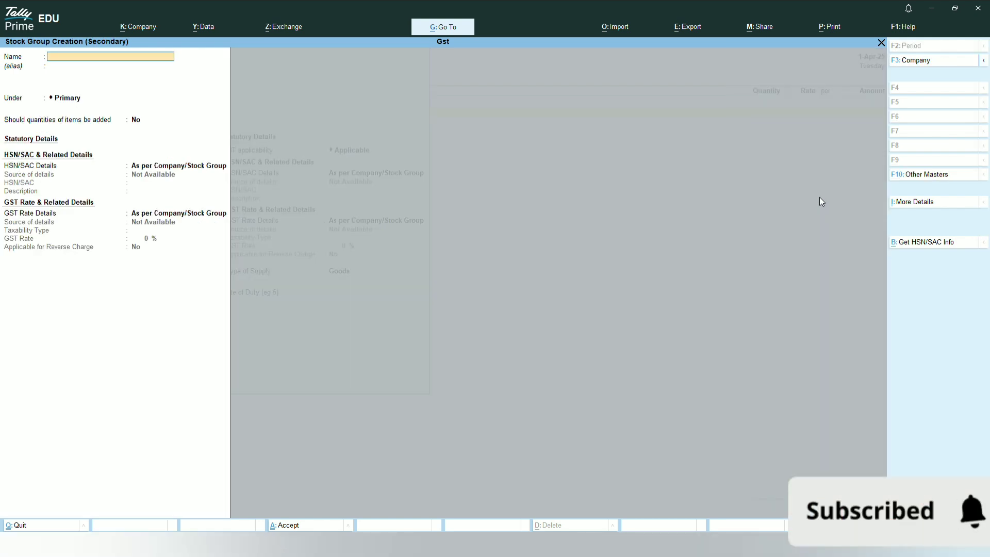
type("Tv")
key("ctrl+a")
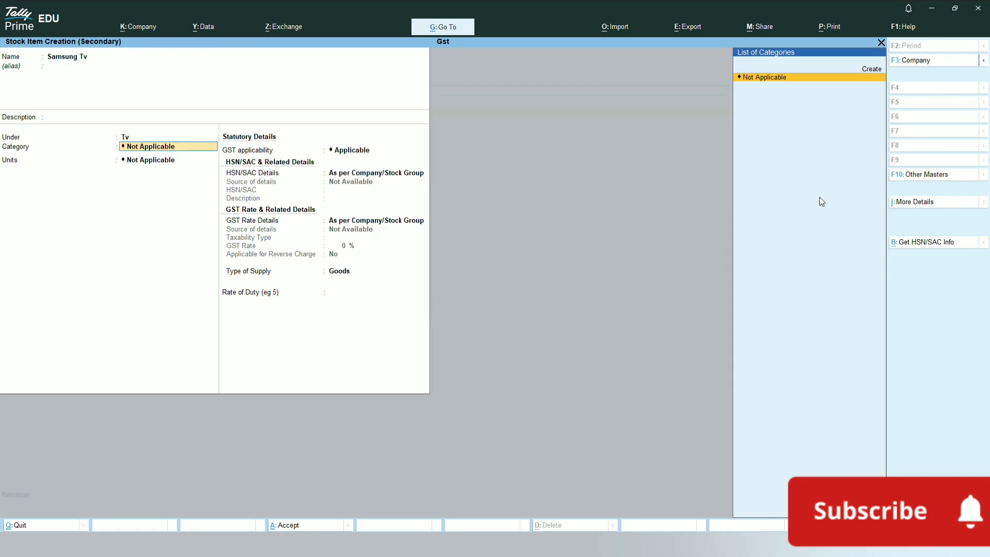
- Leave the category as Not Applicable and create the unit nos with formal name Number, UQC NOS-NUMBERS and 0 decimal places
key("Return")
key("alt+c")
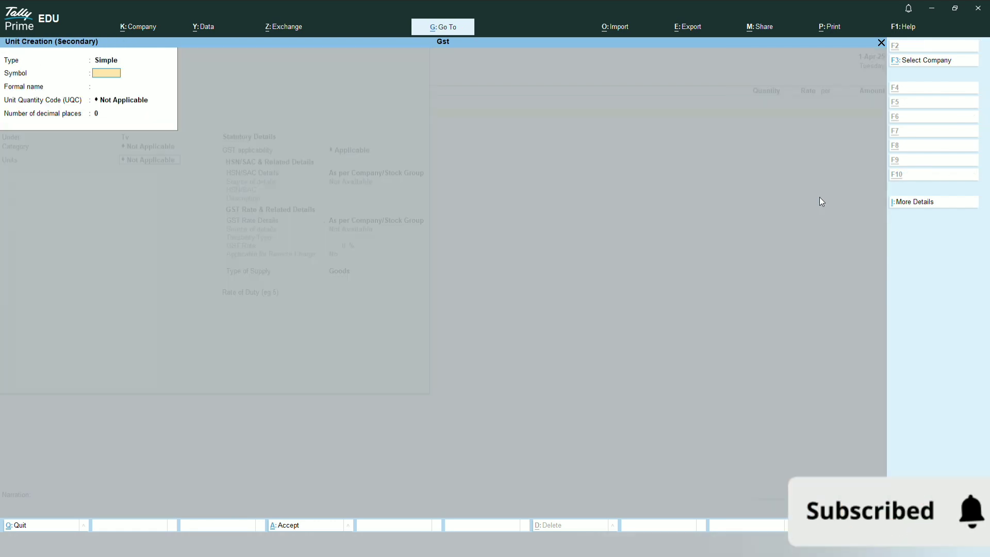
type("nos")
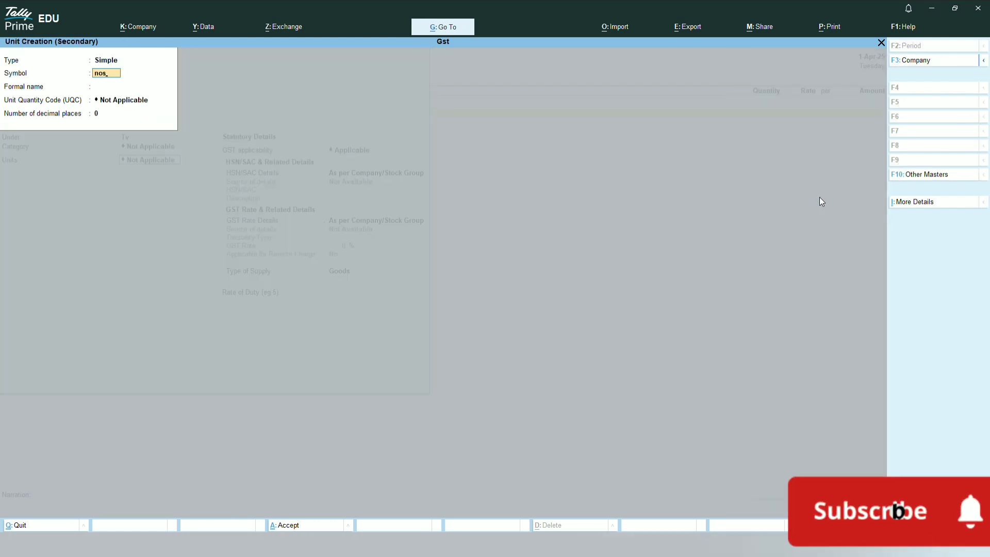
key("Return")
type("Number")
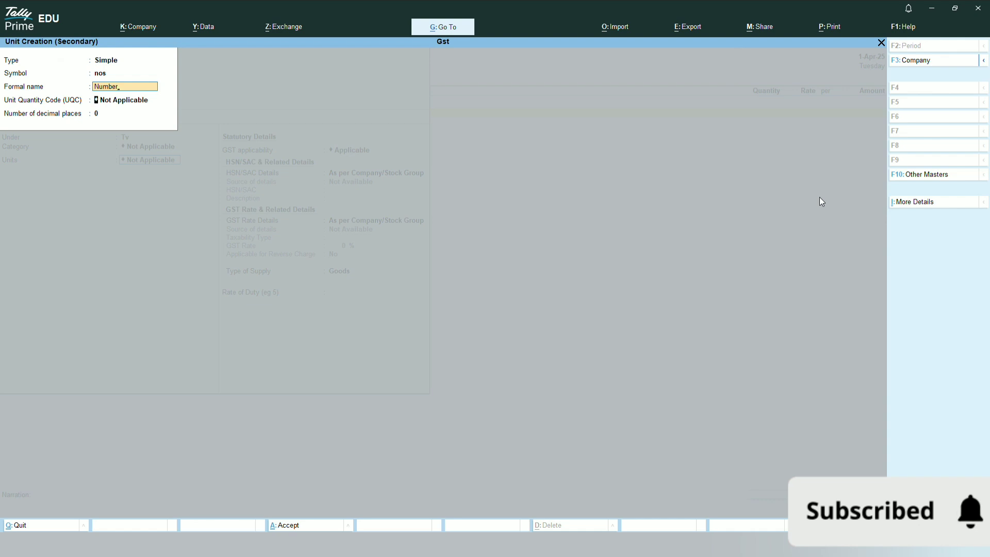
key("Return")
type("no")
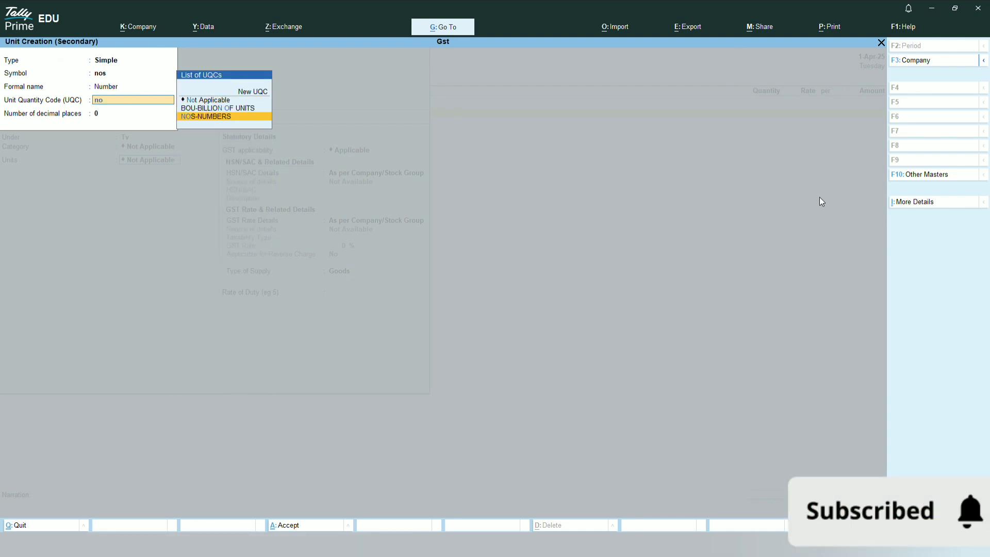
key("Return")
key("Return")
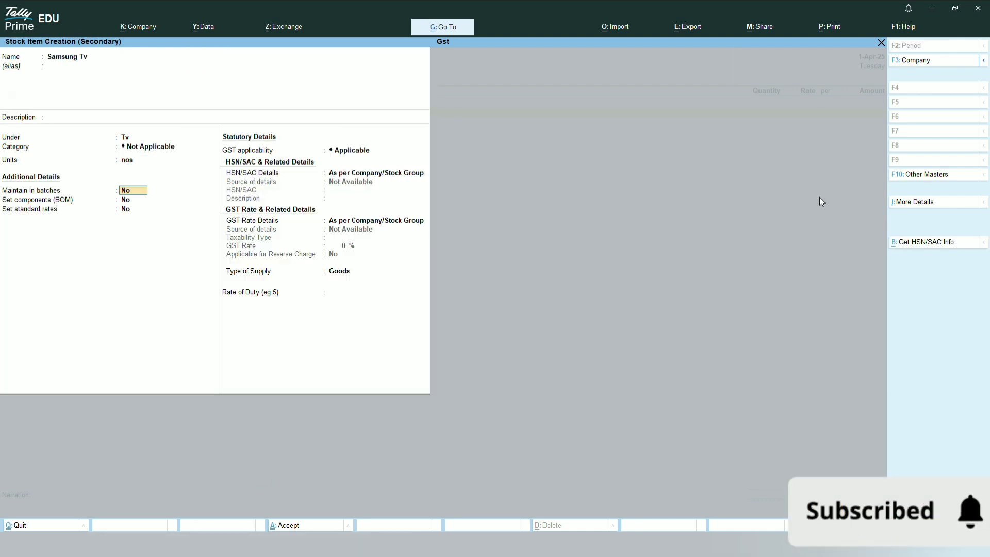
- Keep the additional details at No and GST Applicable, and specify HSN/SAC 4785 with a blank description for the Samsung Tv item
key("Return")
key("Return")
key("Return")
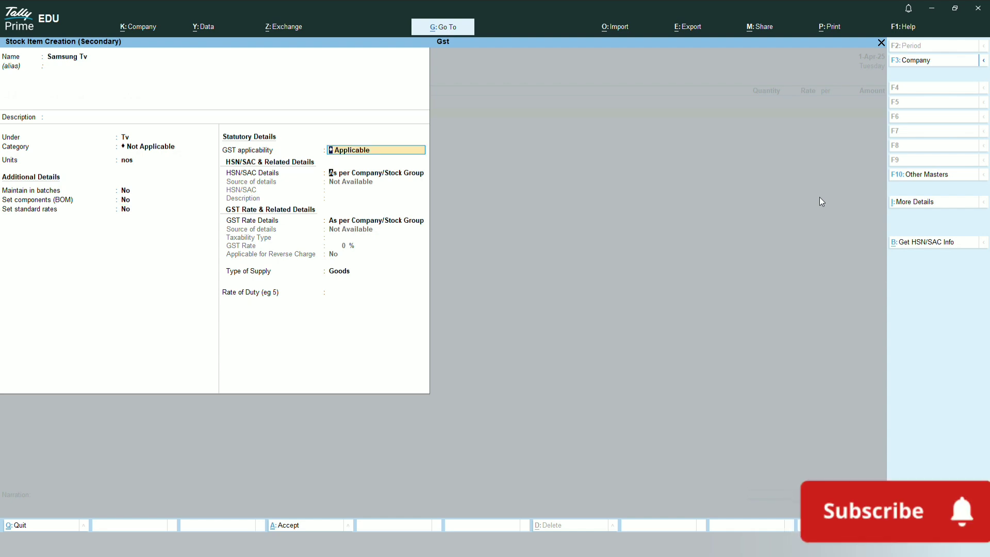
key("Return")
key("Down")
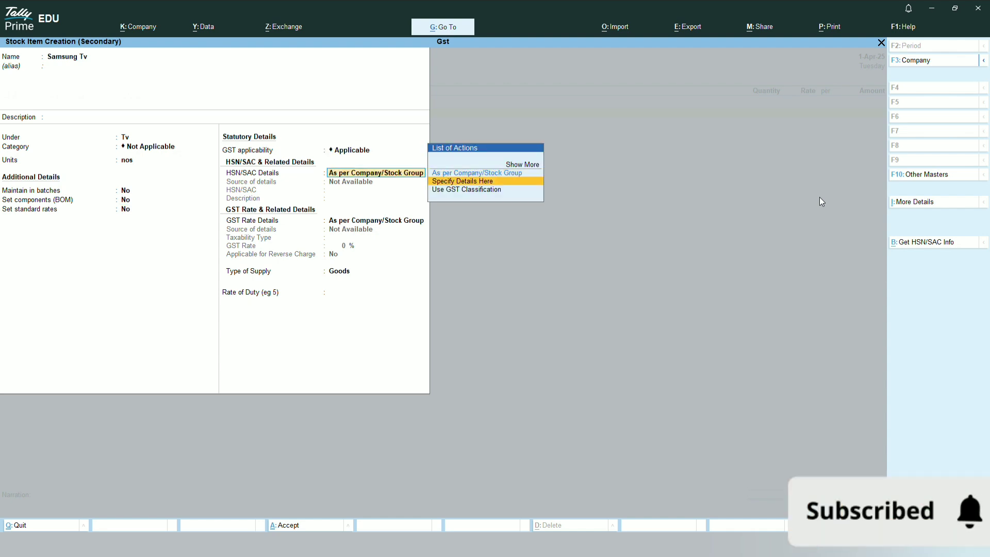
key("Return")
type("5")
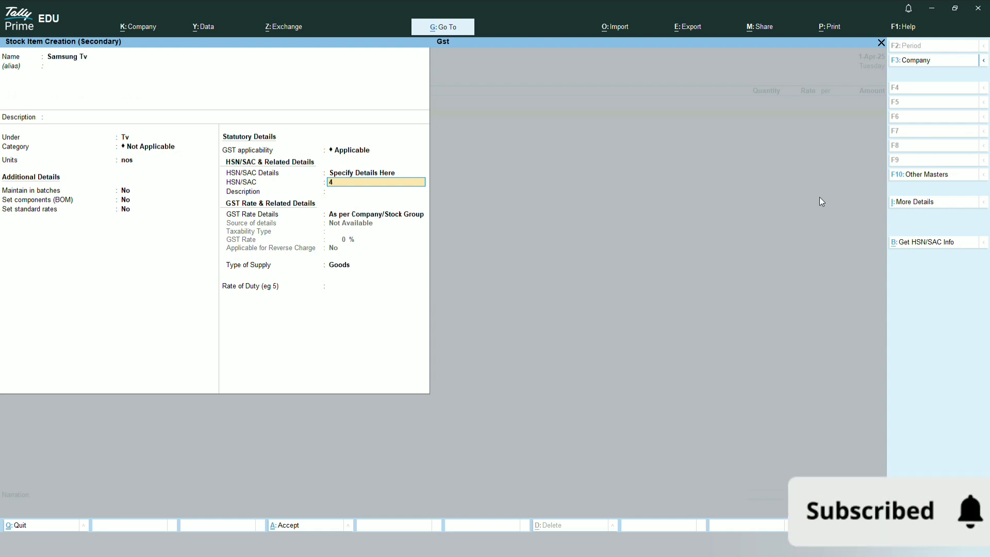
type("785")
key("Return")
key("Return")
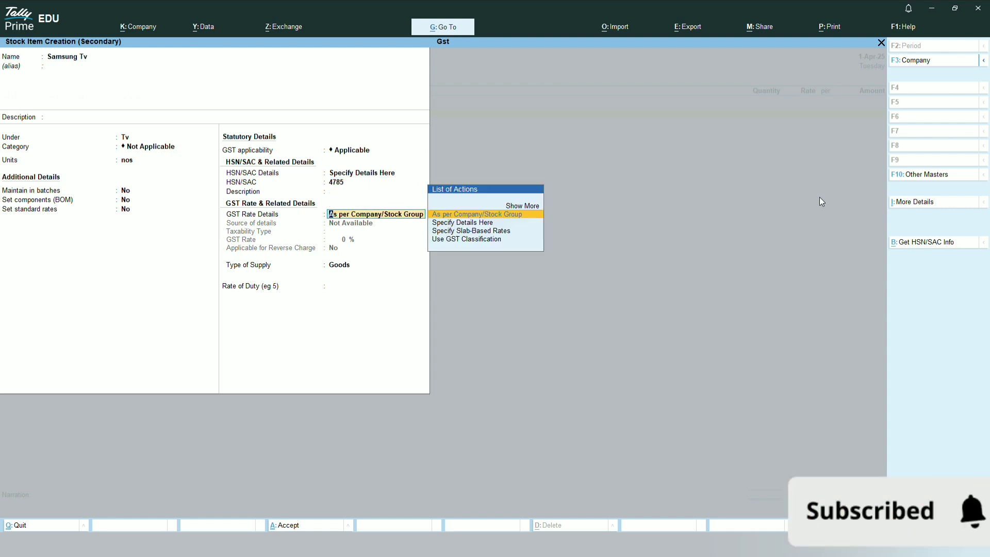
- Specify the Samsung Tv's GST rate details as Taxable at 5% without reverse charge, and save the stock item
key("Down")
key("Return")
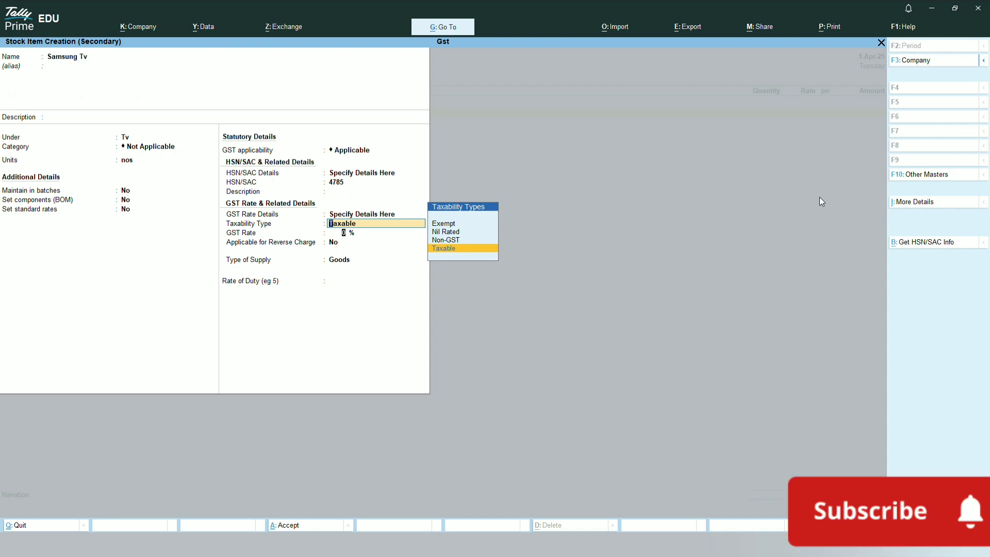
key("Return")
key("Return")
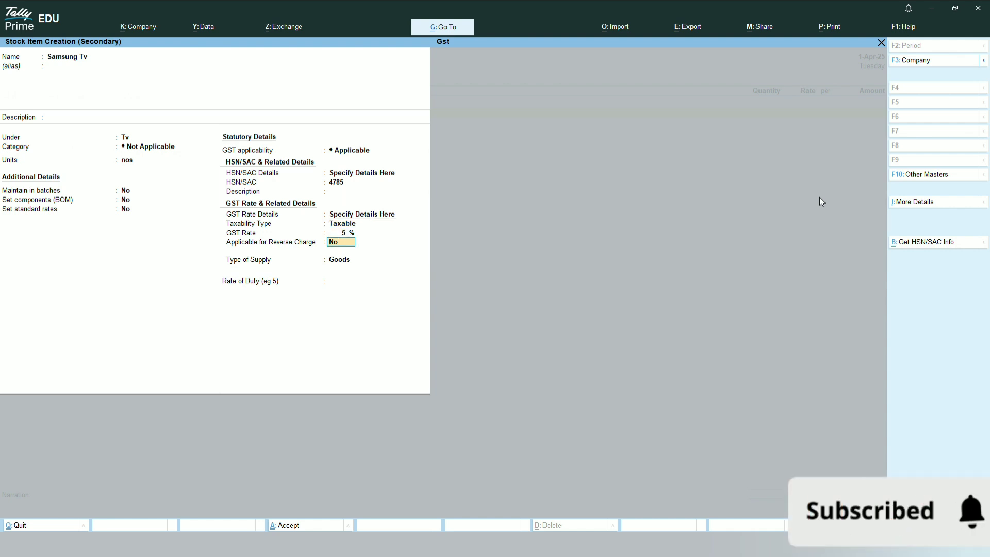
key("ctrl+a")
key("Return")
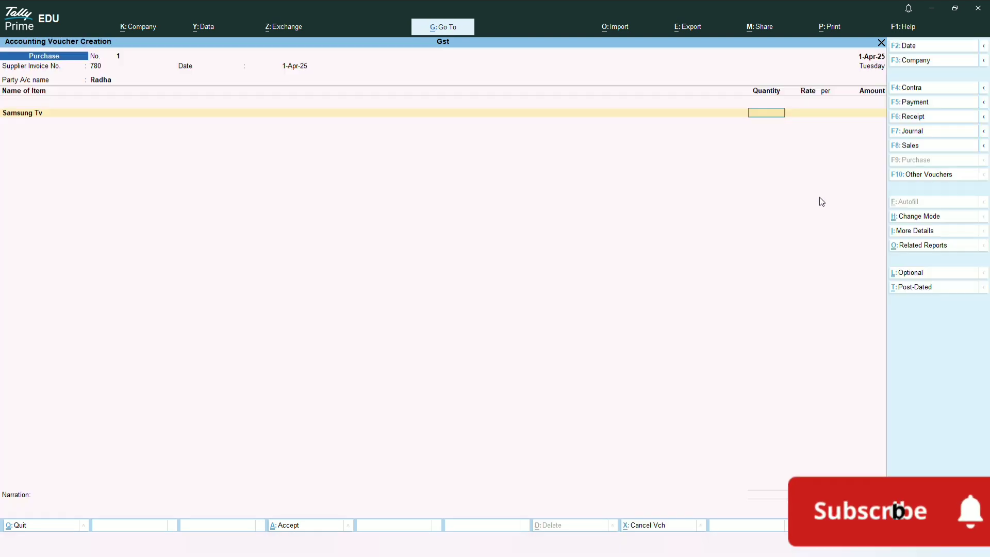
- Enter a quantity of 500 nos at a rate of 40,000 per nos for Samsung Tv and accept the calculated amount
type("500")
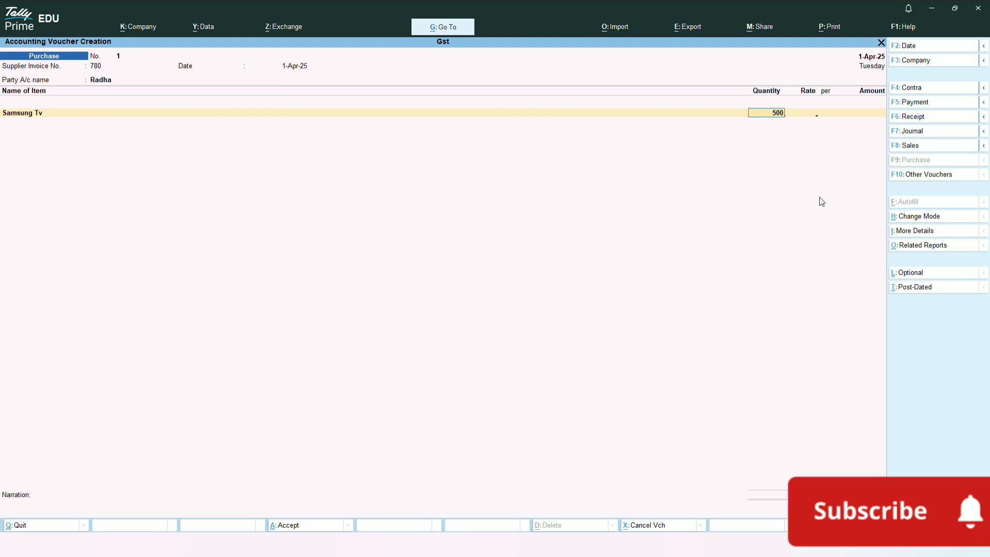
key("Return")
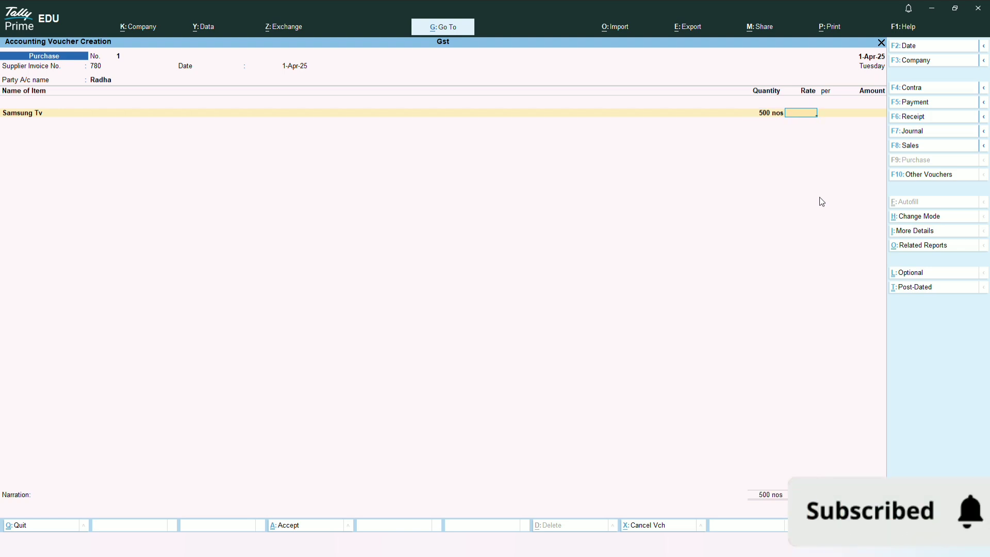
type("40000")
key("Return")
key("Return")
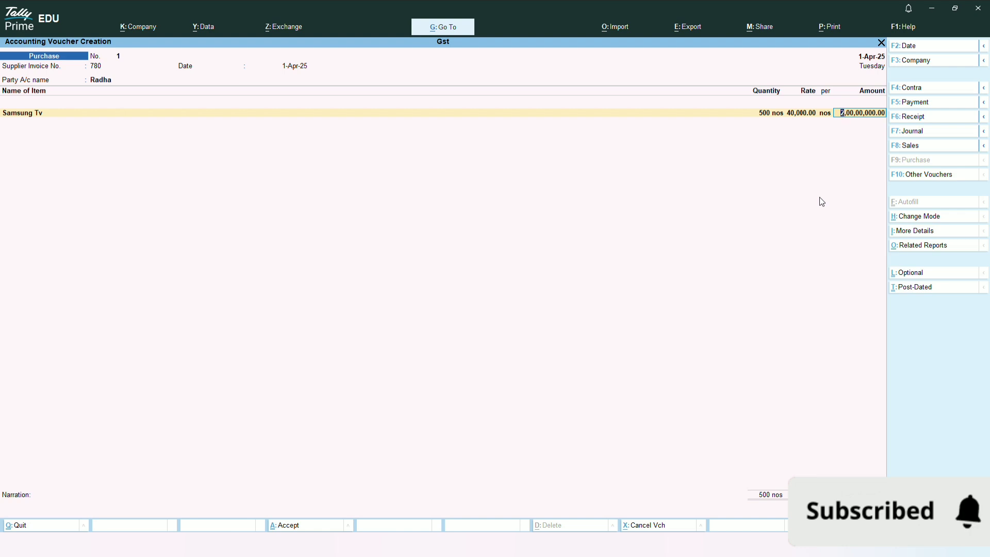
key("Return")
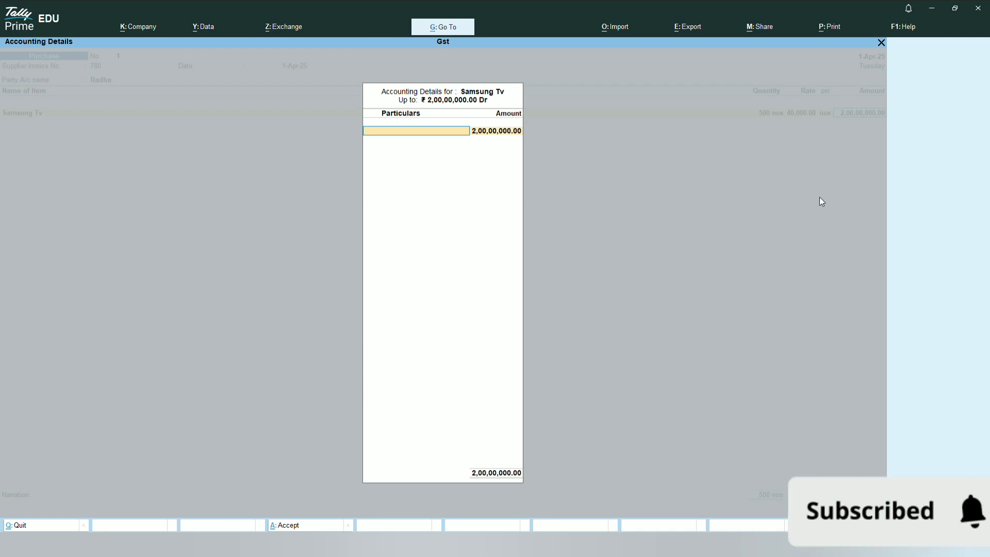
- Start a new ledger named Purchase 5% for the Samsung Tv allocation and place it under Purchase Accounts
key("space")
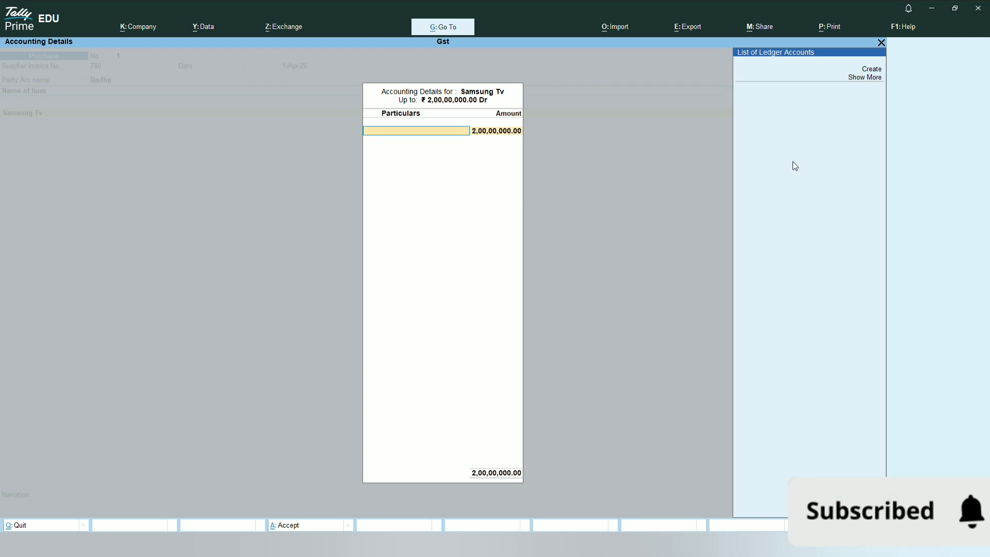
type("P")
key("alt+c")
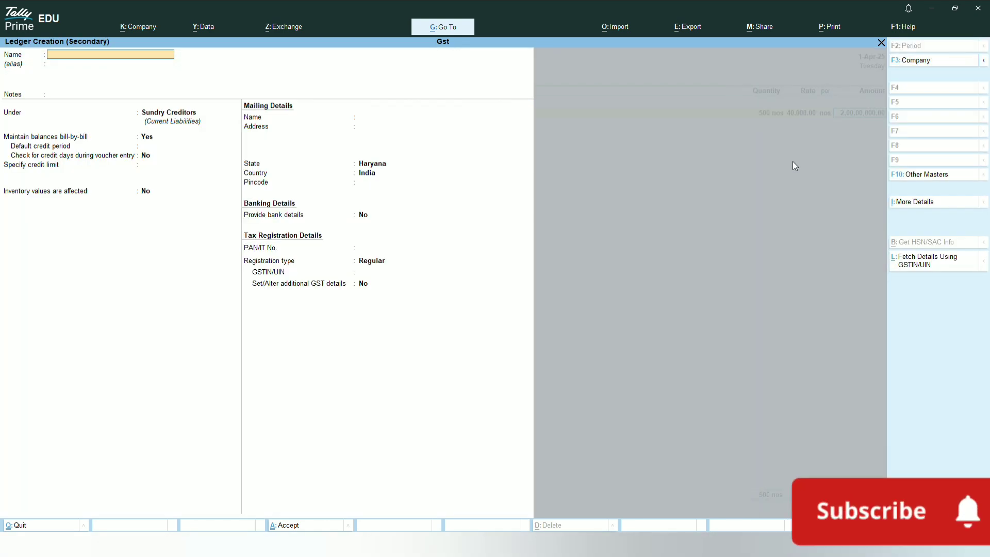
type("urchas")
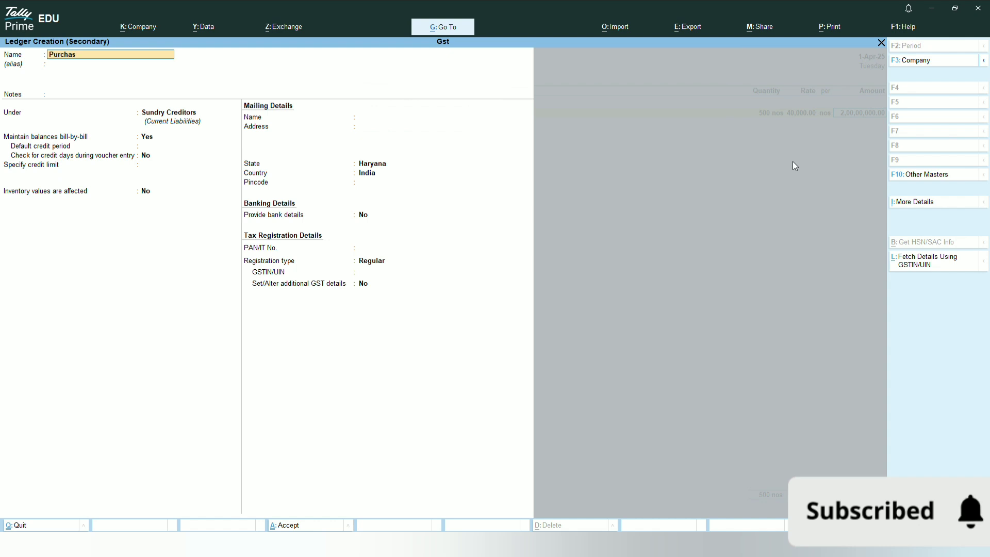
type("e 5")
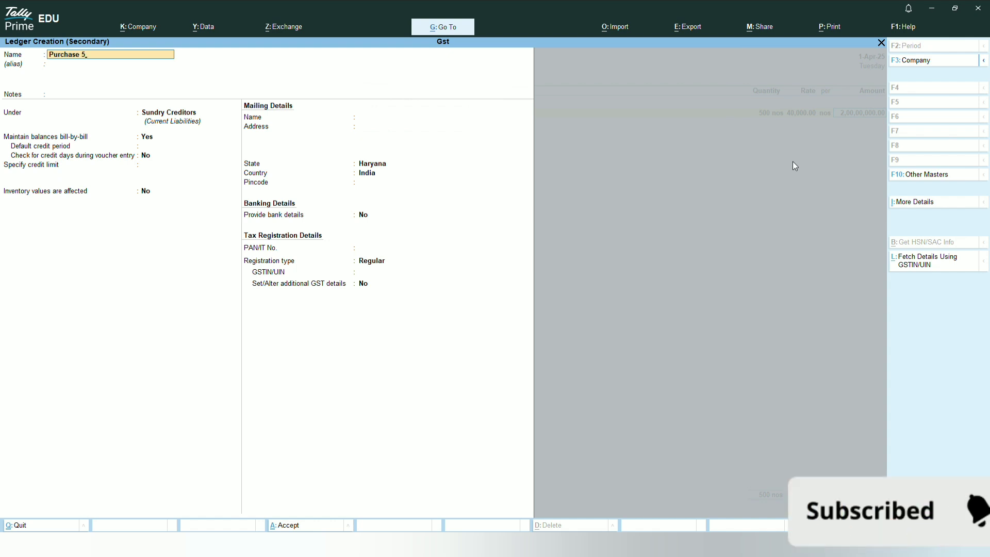
type("%")
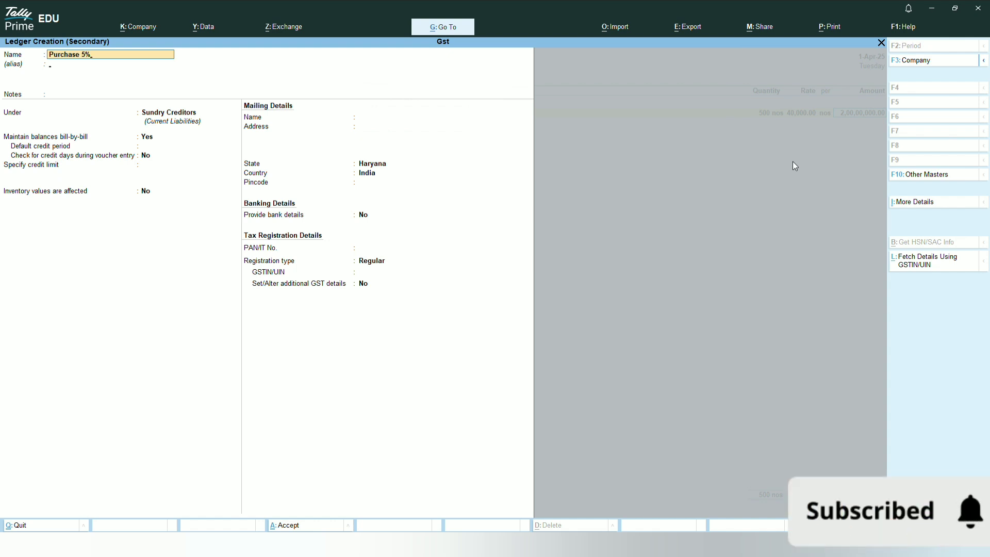
key("Return")
key("Return")
key("Return")
type("Pu")
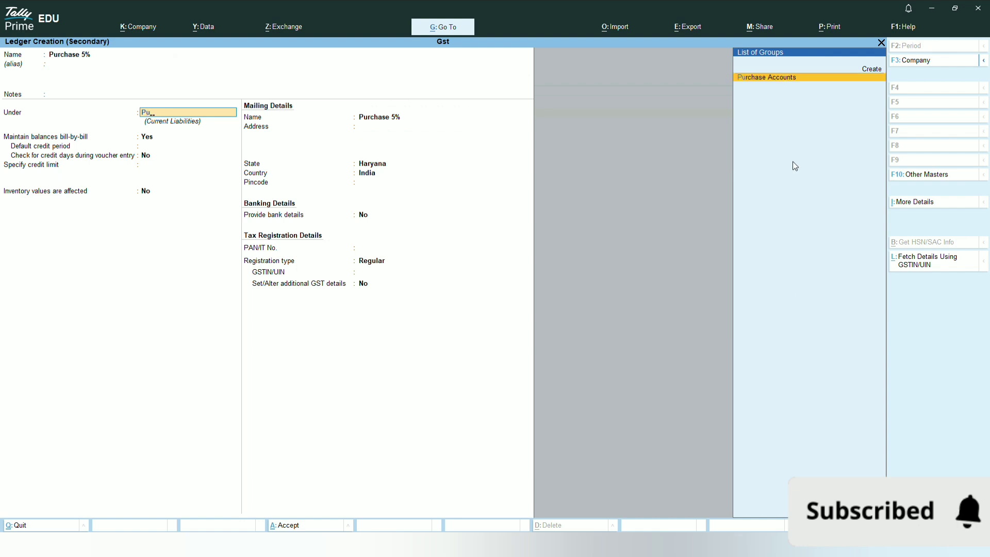
key("Return")
- Keep the ledger's default statutory details, set its type of supply to Goods, save it and allocate the full Samsung Tv amount
key("Return")
key("Return")
key("Return")
key("Return")
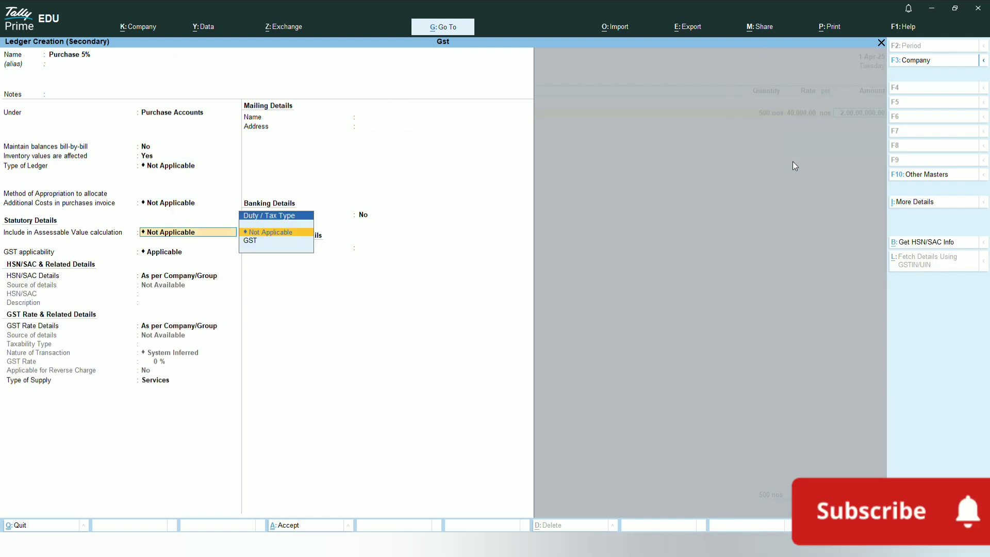
key("Return")
key("Return")
key("Return")
key("Return")
key("Return")
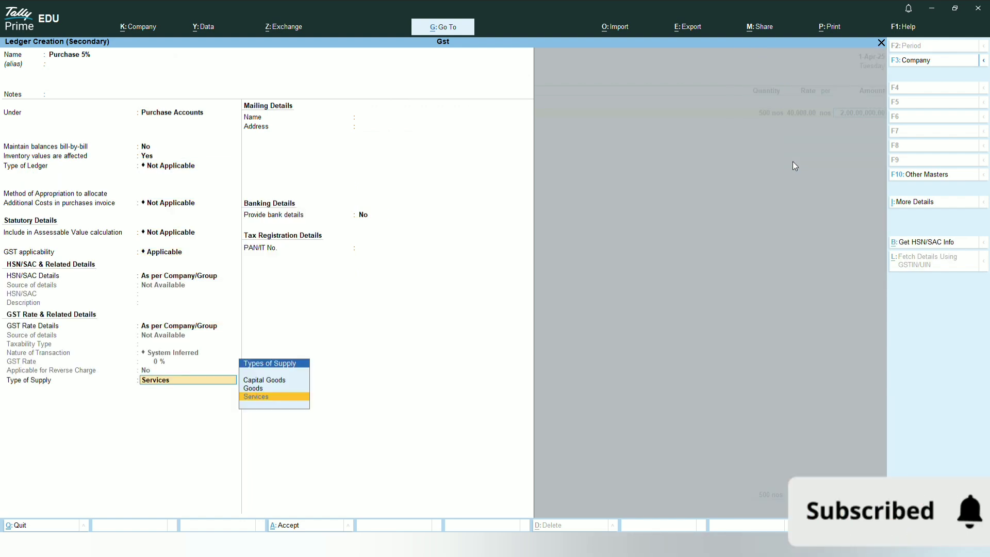
key("Up")
key("Return")
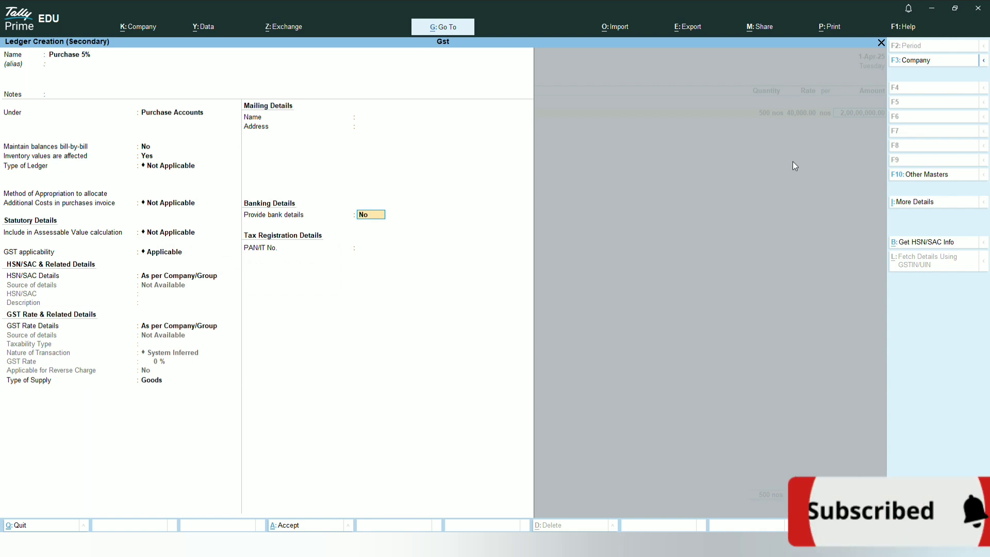
key("ctrl+a")
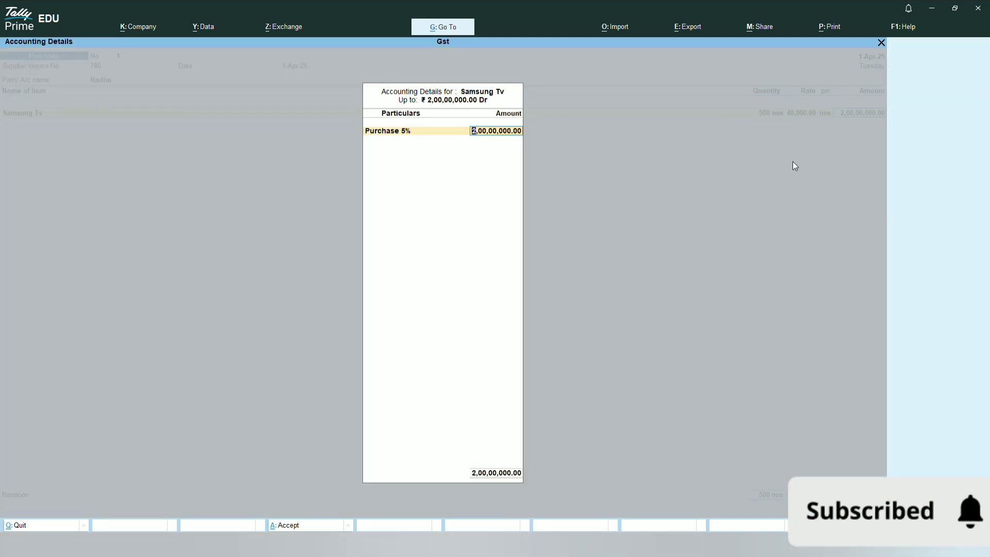
key("Return")
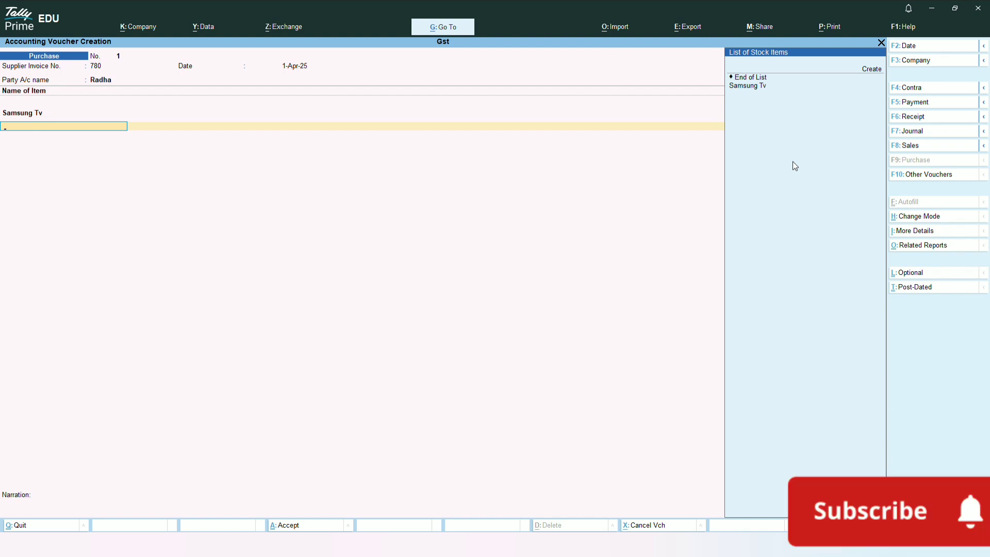
- Start a new stock item named Cooler and place it under a new stock group named Cooler
key("alt+c")
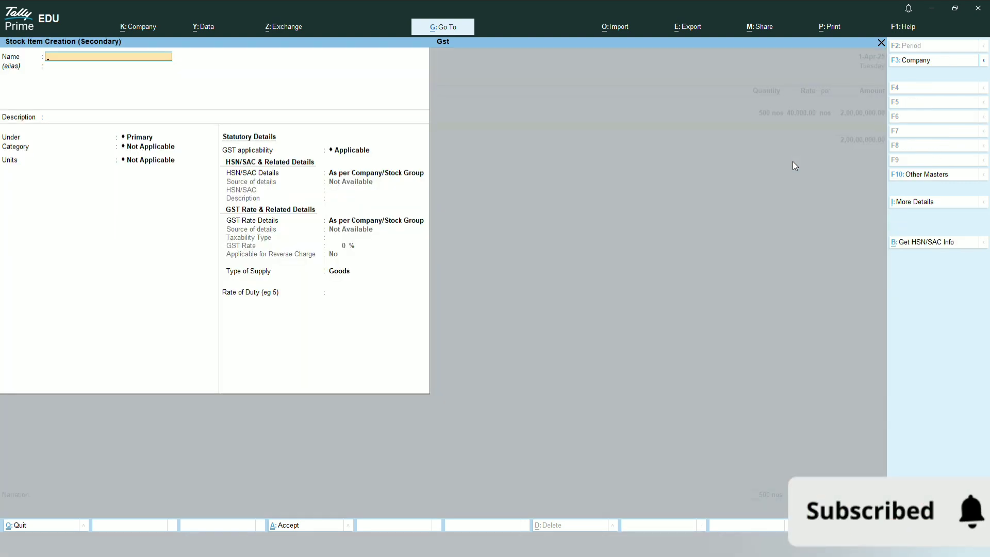
type("Cooler")
key("Return")
key("Return")
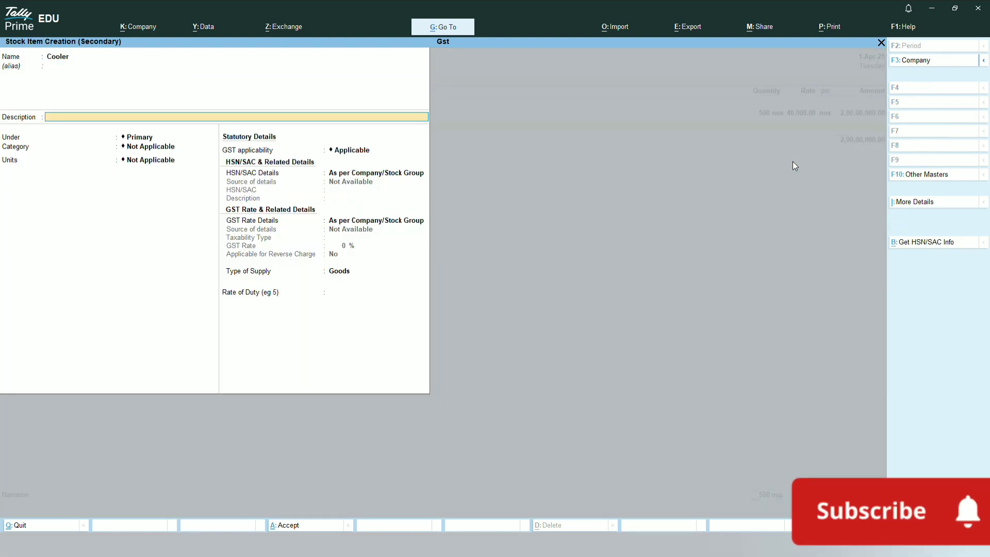
type("C")
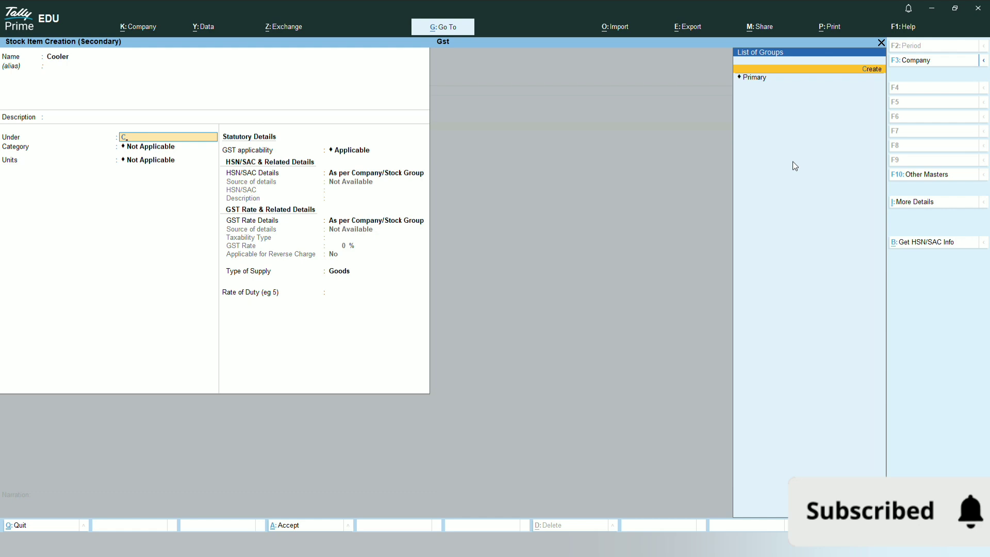
key("Return")
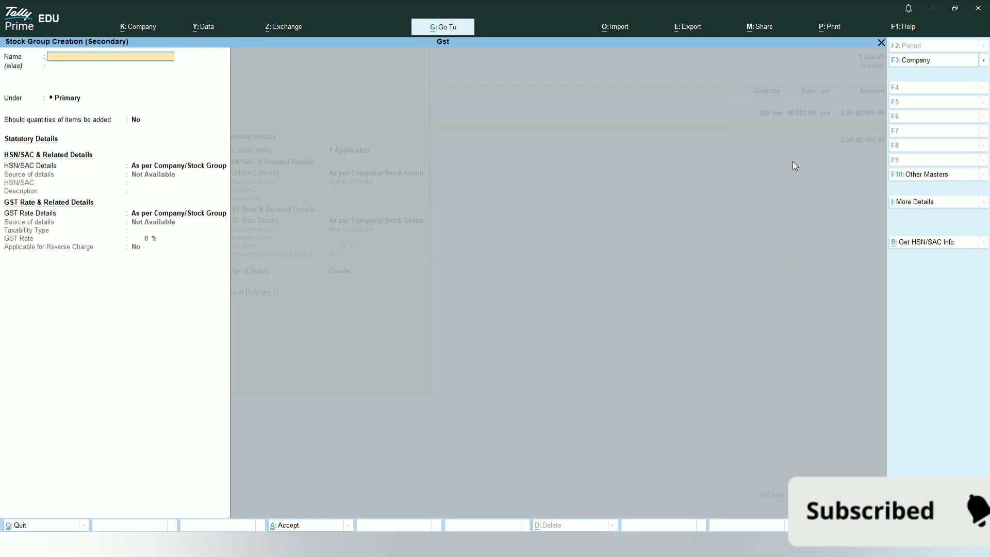
type("ooler")
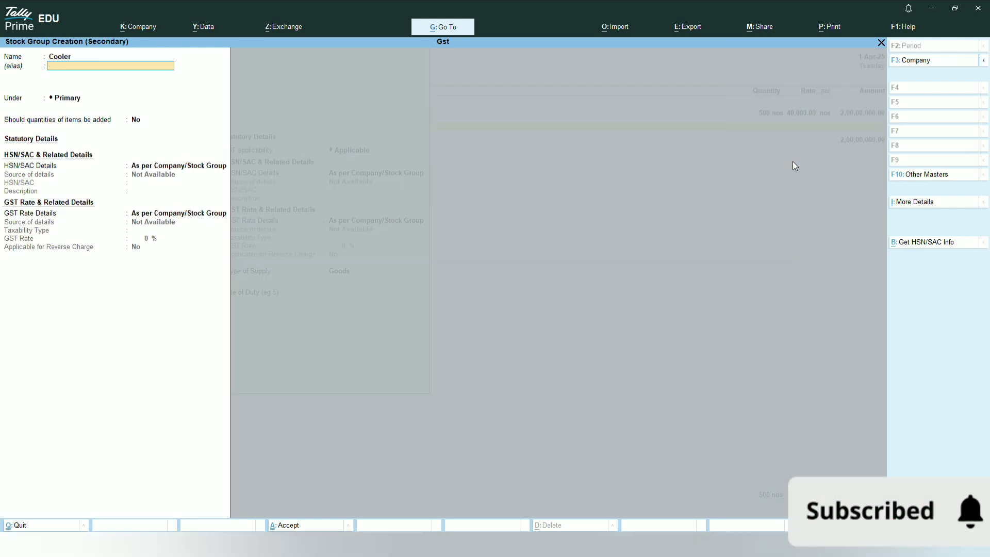
key("ctrl+a")
key("Return")
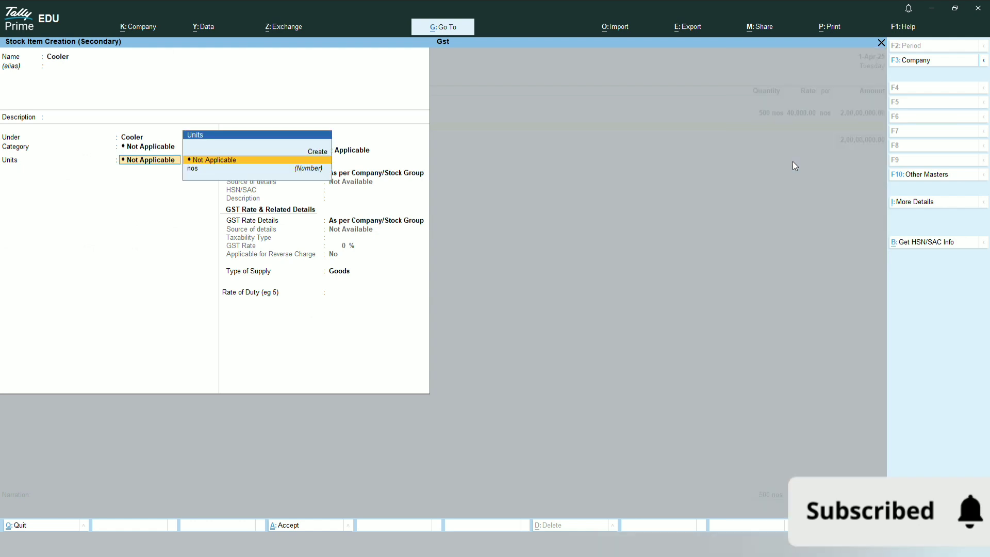
- Set the Cooler's units to nos, keeping the additional details at No and GST applicability at Applicable
key("Down")
key("Return")
key("Return")
key("Return")
key("Return")
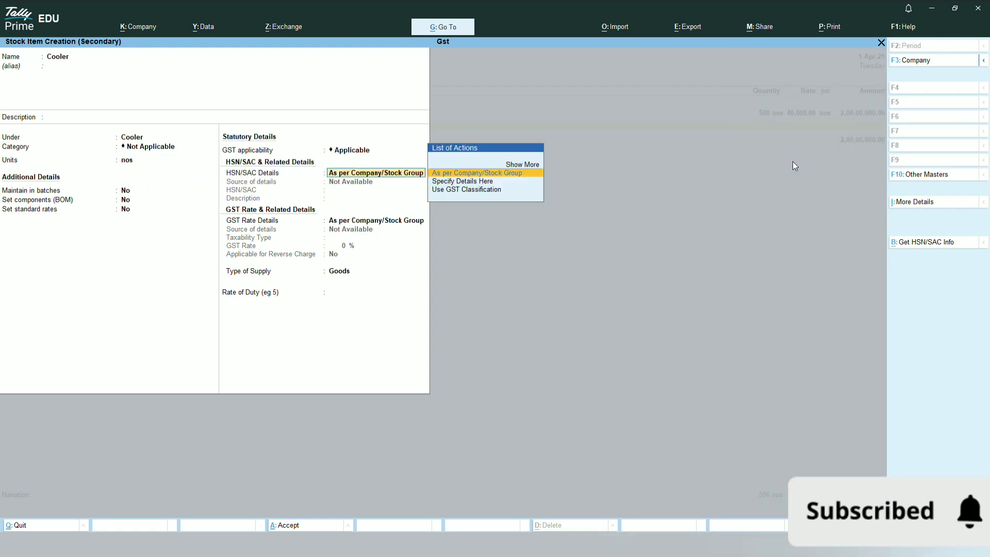
- Specify HSN/SAC 7895 directly for the Cooler item and leave its description blank
key("Down")
key("Return")
type("789")
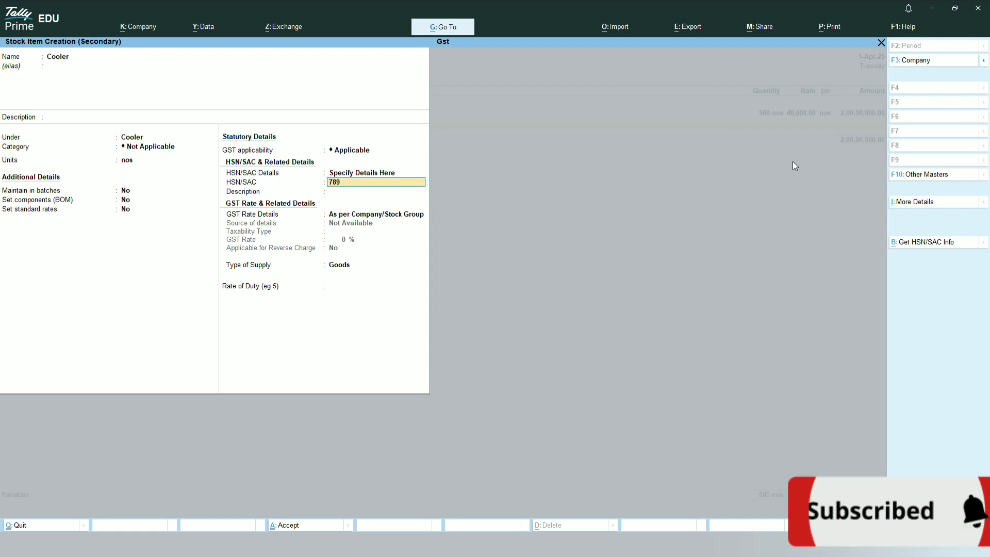
type("5")
key("Return")
key("Return")
- Specify the Cooler's GST rate details as Taxable at 12% without reverse charge, and save the stock item
key("Down")
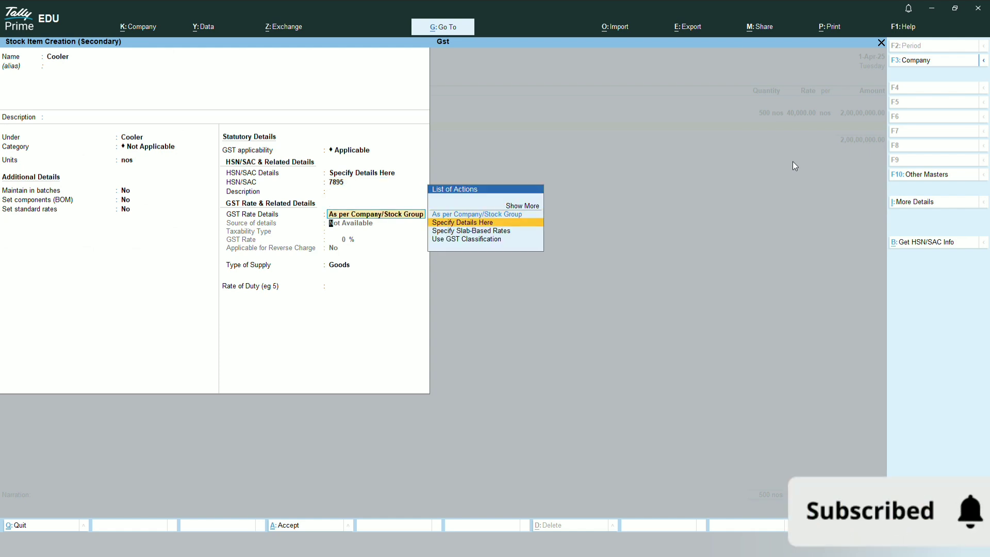
key("Return")
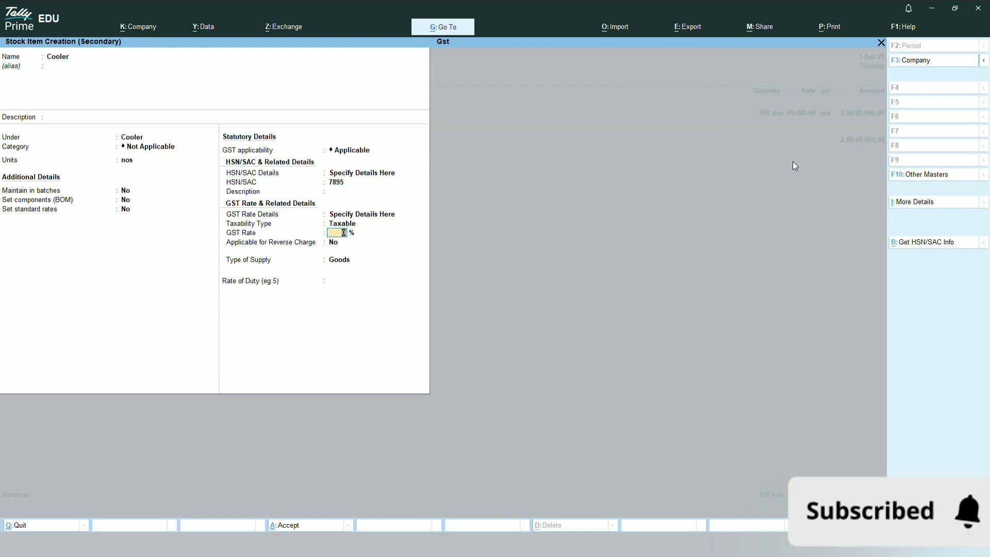
type("8")
key("Return")
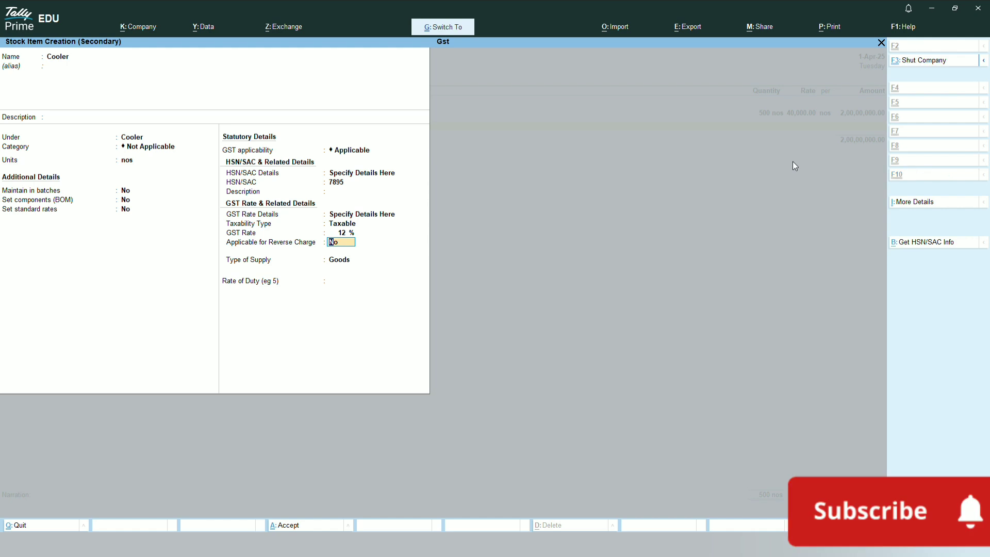
key("ctrl+a")
key("Return")
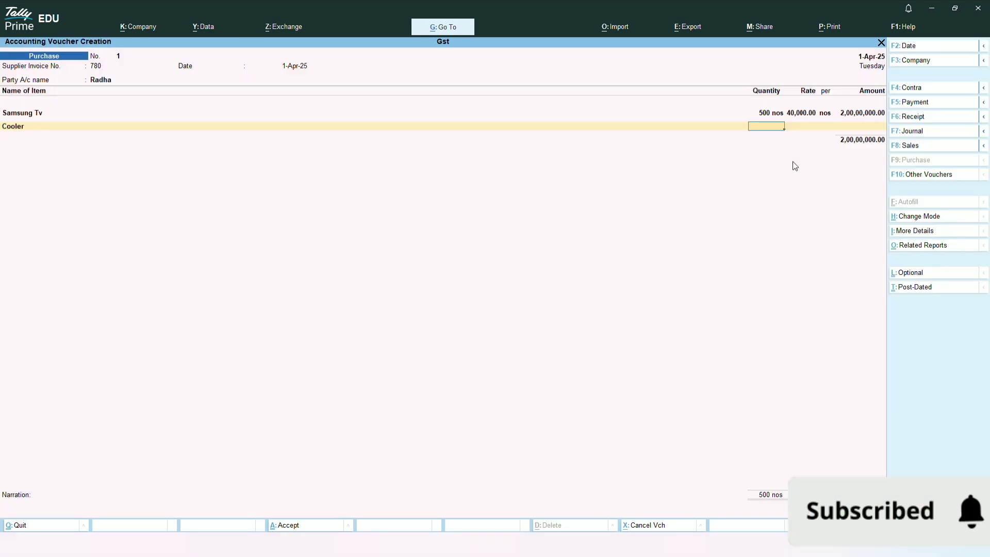
- Enter a quantity of 100 nos at a rate of 50,000 per nos for Cooler and accept the calculated amount
type("100")
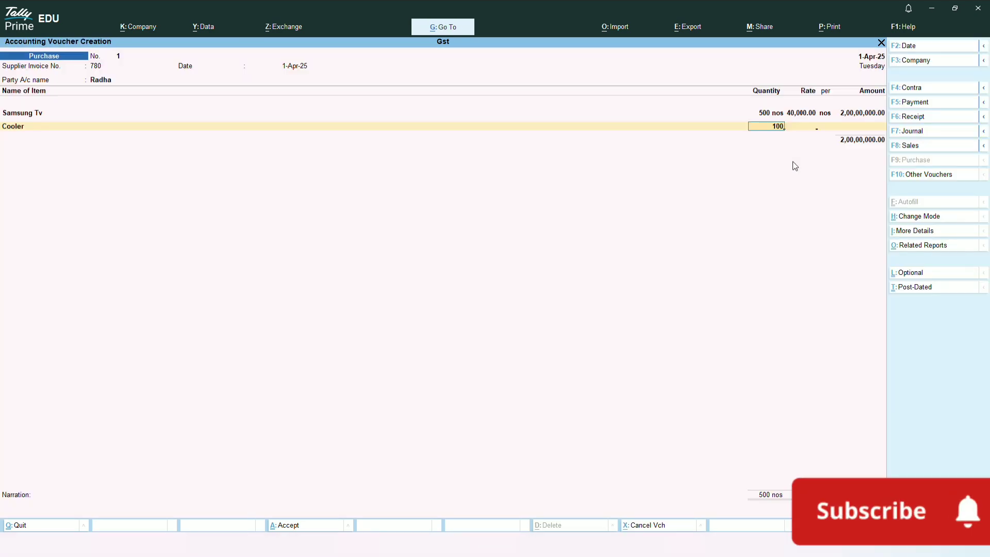
key("Return")
type("50,000")
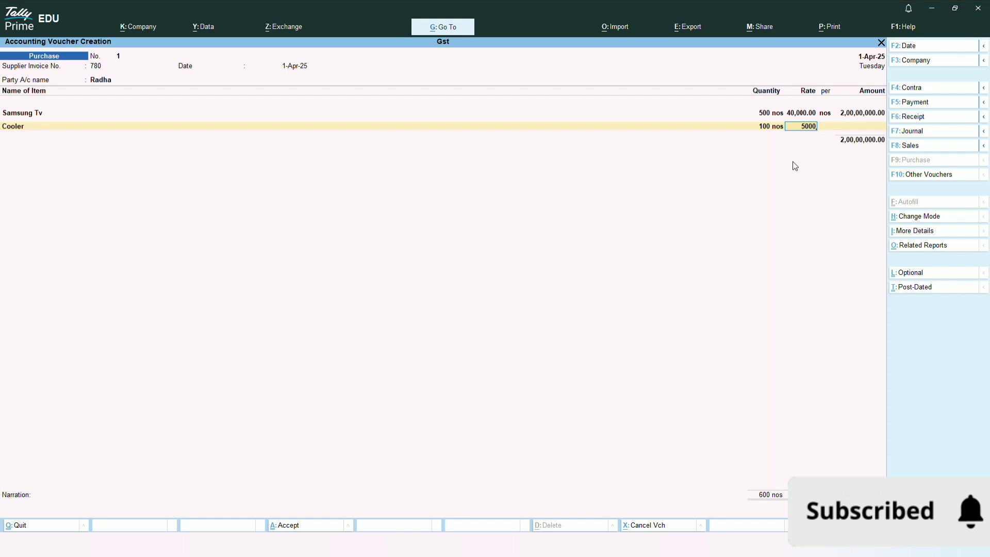
key("Return")
key("Return")
key("Return")
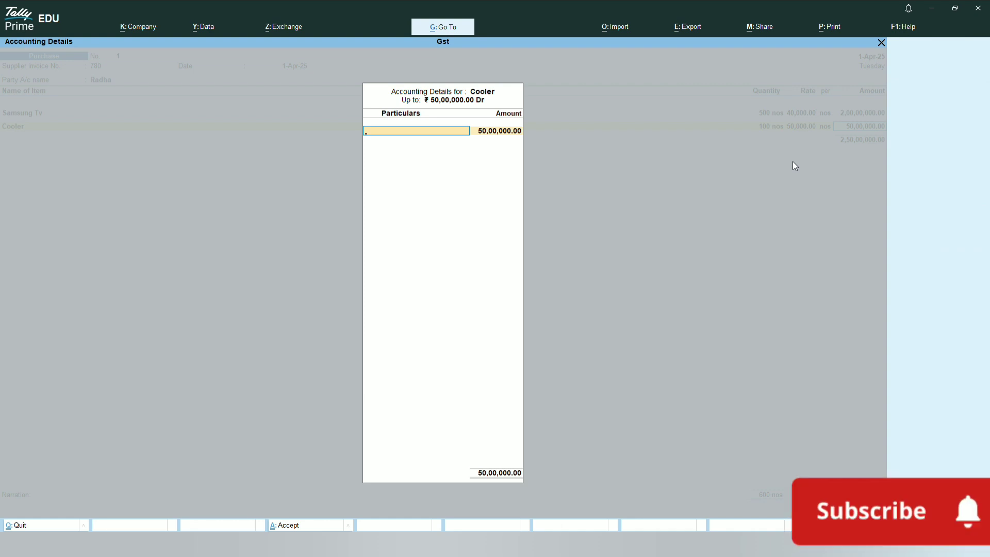
- Create a new purchase ledger named Purchase 12% for the Cooler's accounting details
key("alt+c")
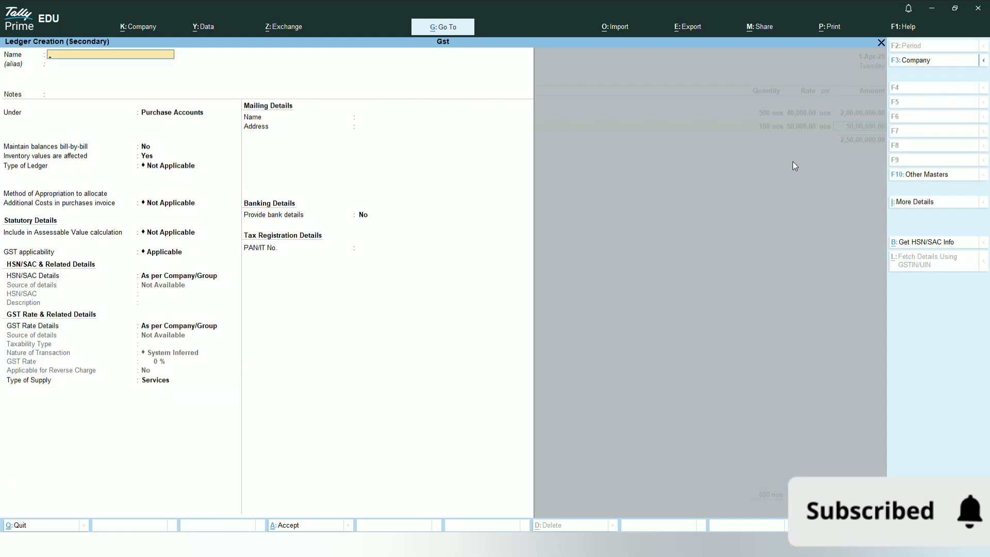
type("Purch")
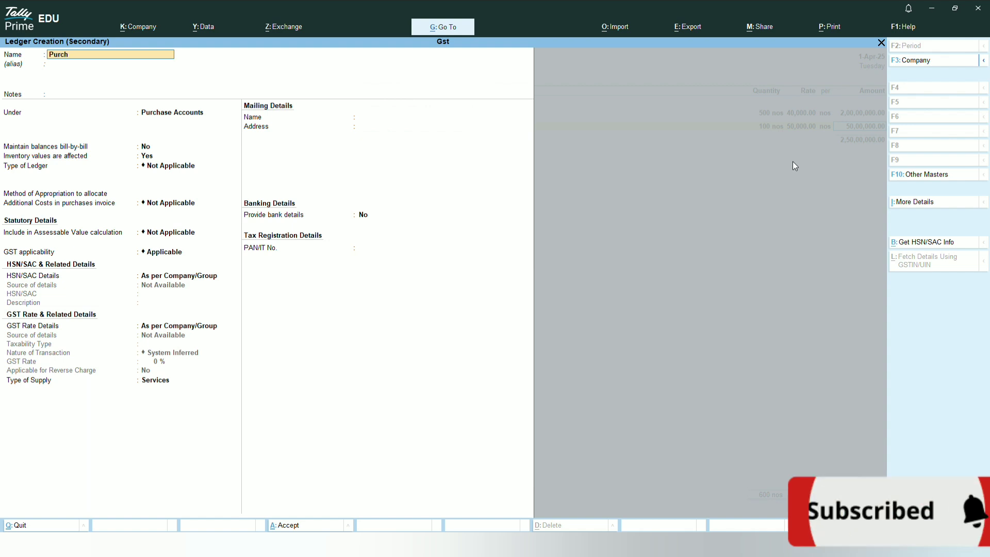
type("ase 12")
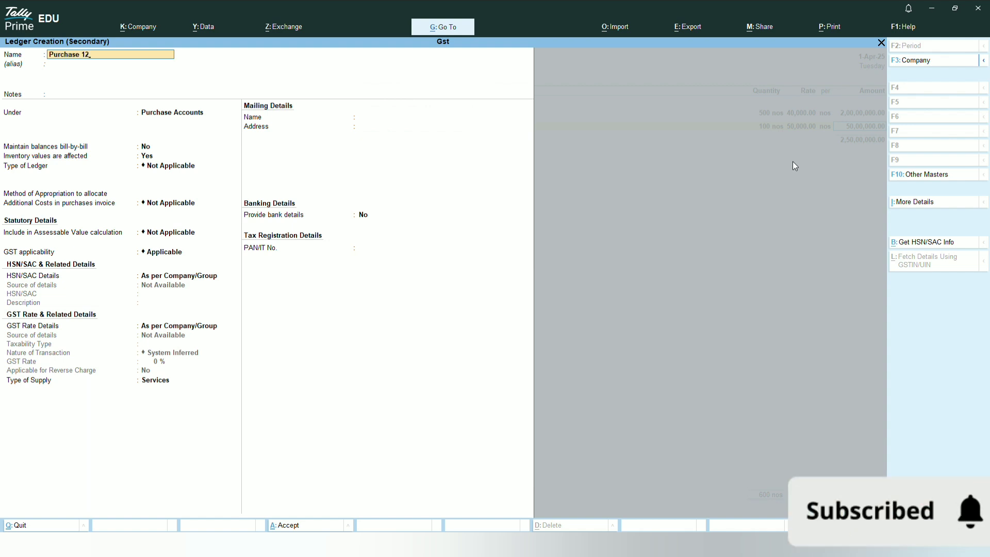
type("%")
key("Return")
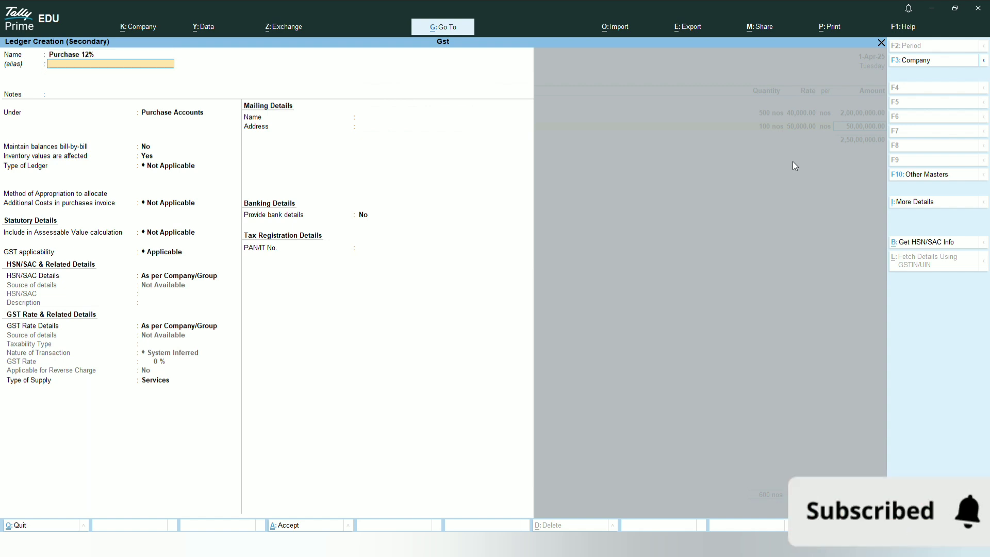
- Keep the Purchase 12% ledger's default details, set its type of supply to Goods, and save it as the Cooler's full-amount allocation
key("Return")
key("Return")
key("Return")
key("Return")
key("Return")
key("Return")
key("Return")
key("Return")
key("Return")
key("Return")
key("Return")
key("Return")
key("Return")
key("Return")
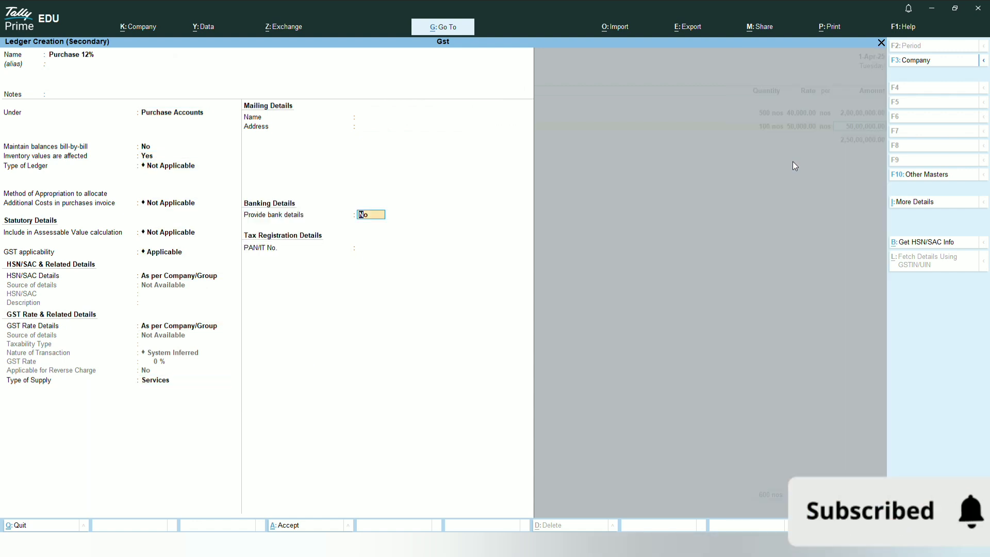
key("BackSpace")
key("Up")
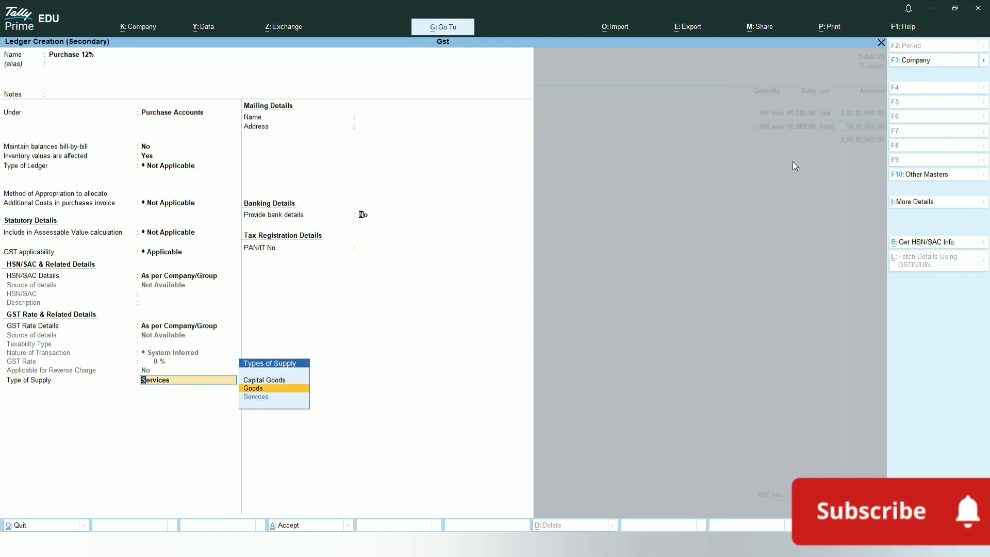
key("Return")
key("ctrl+a")
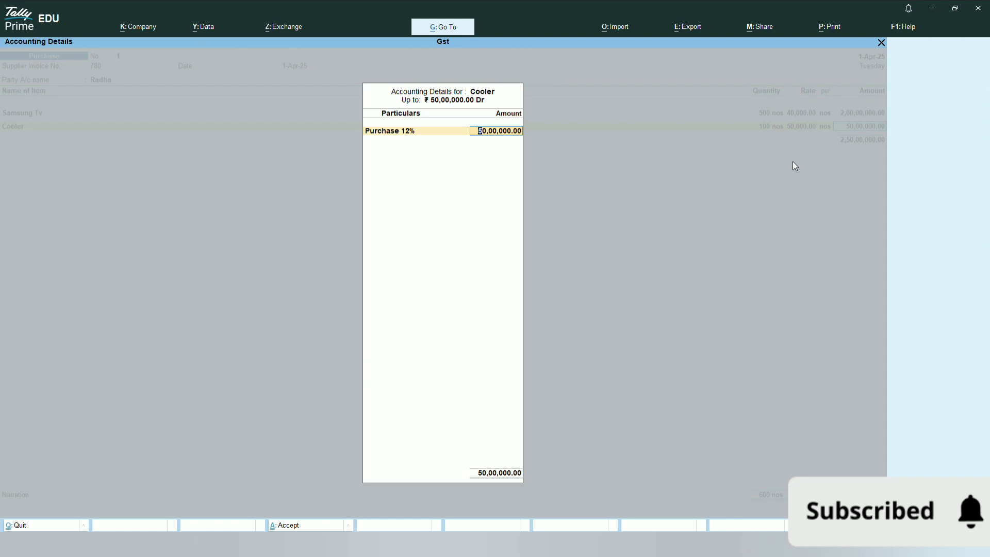
key("Return")
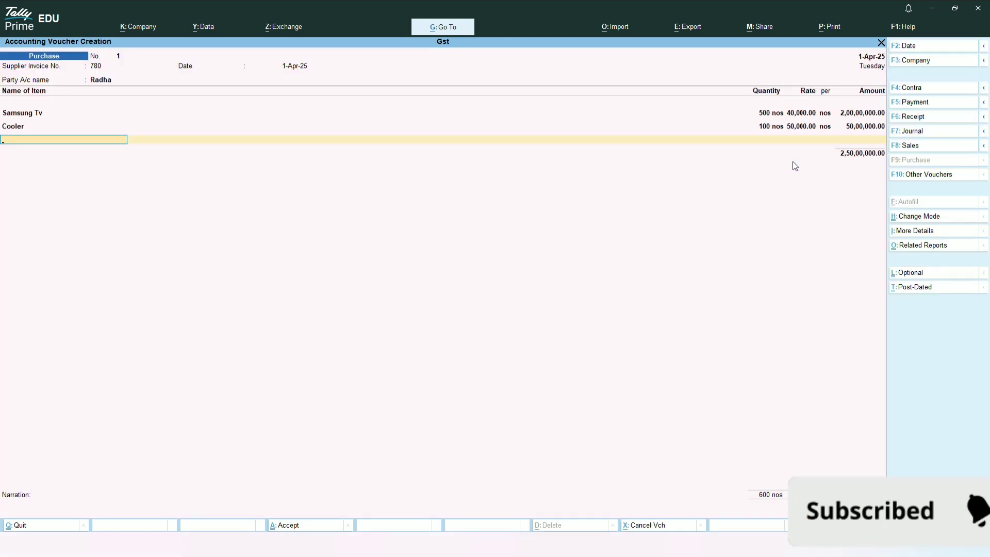
- Create a third stock item named Ac, keeping it under Primary with category Not Applicable
key("alt+c")
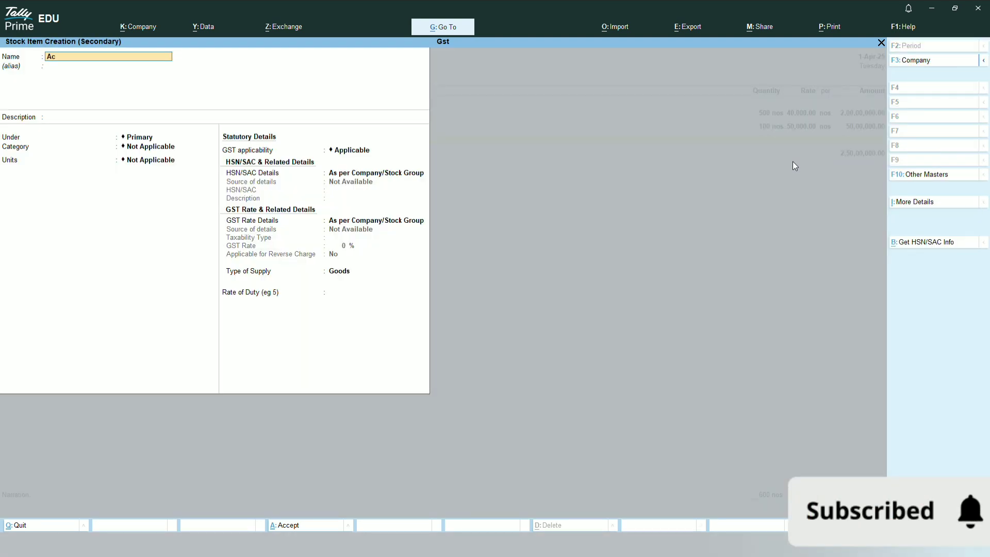
key("Return")
key("Return")
key("Return")
key("Return")
key("Return")
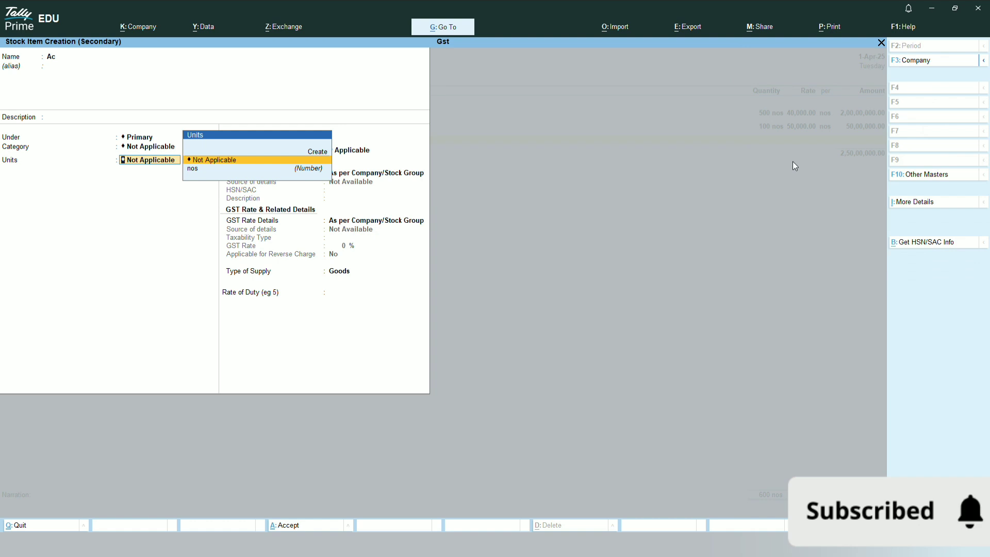
- Set the Ac item's units to nos, keeping the additional details at No and GST applicability at Applicable
key("Down")
key("Return")
key("Return")
key("Return")
key("Return")
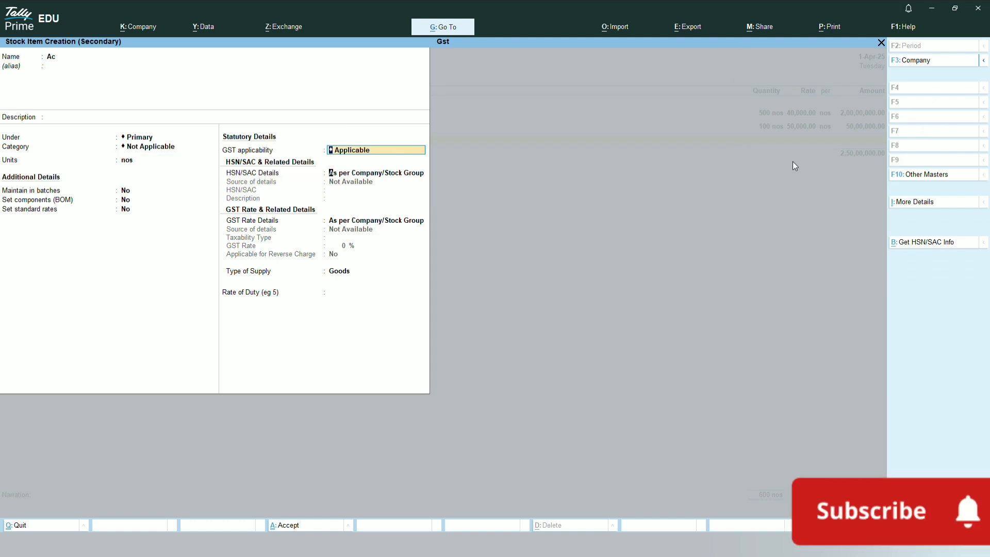
key("Return")
- Specify HSN/SAC 7800 directly for the Ac item and leave its description blank
key("Down")
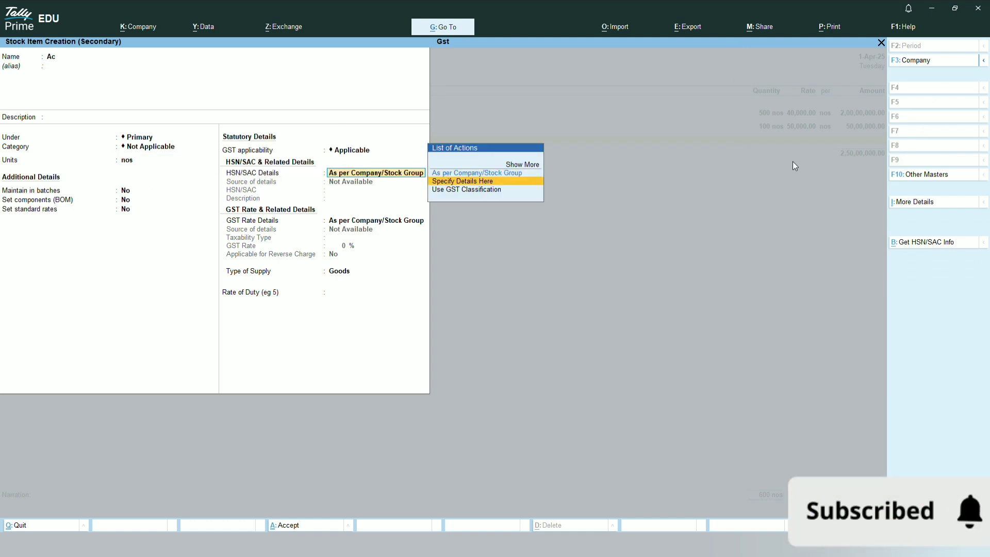
key("Return")
type("7800")
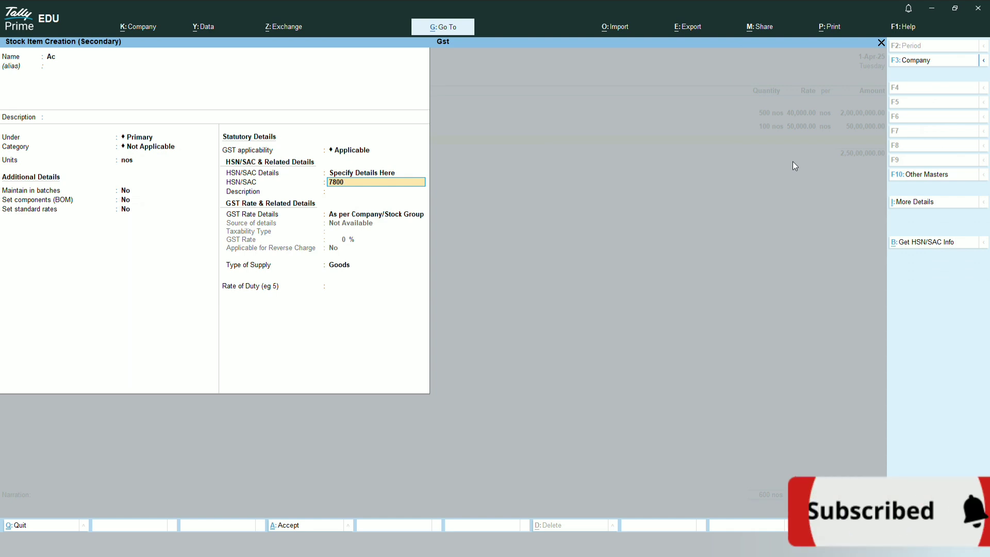
key("Return")
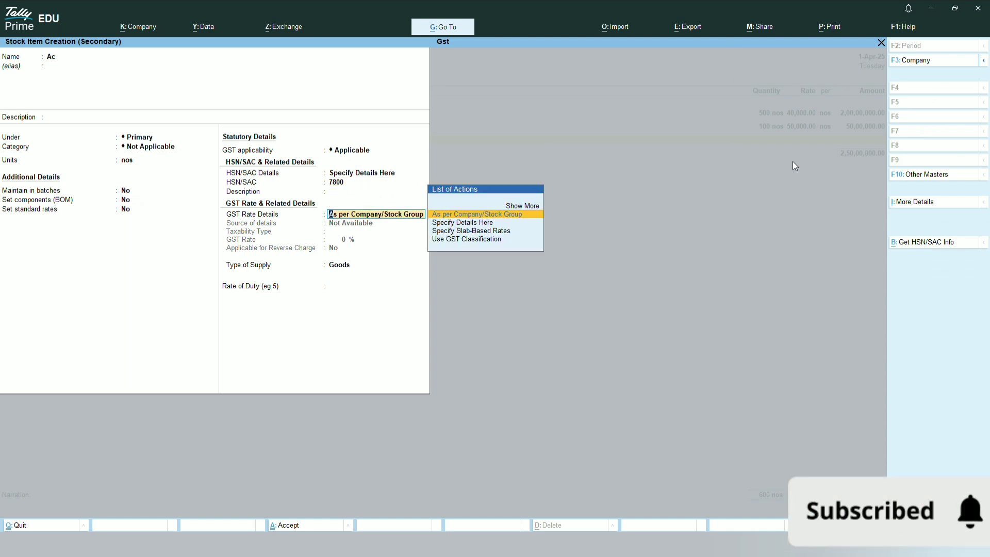
- Specify the Ac item's GST rate details as Taxable at 5% and save the stock item
key("Down")
key("Return")
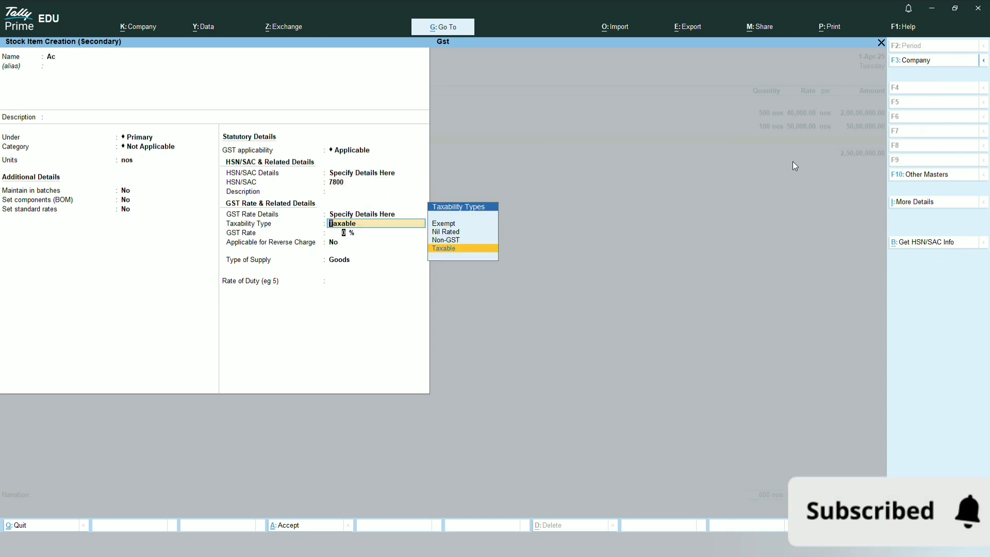
key("Return")
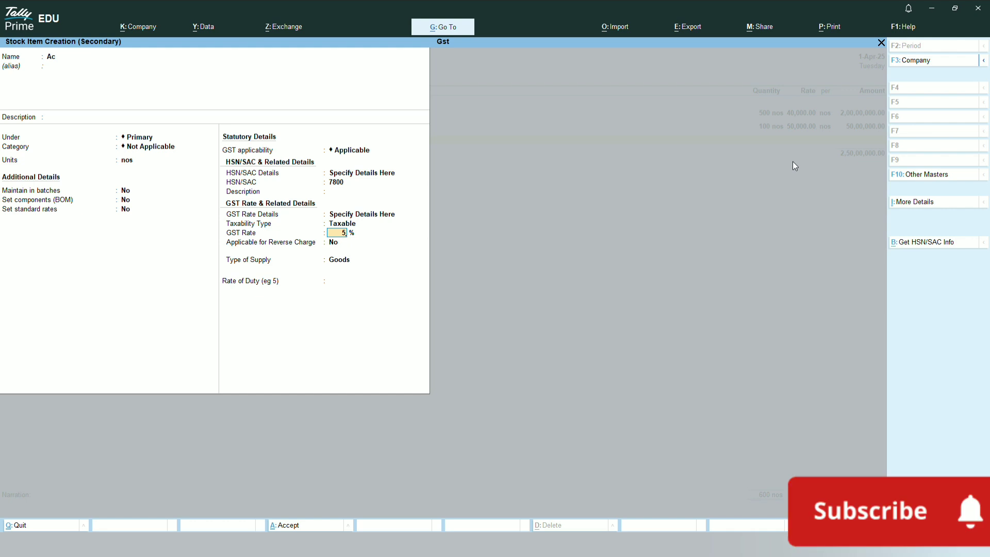
key("Return")
key("ctrl+a")
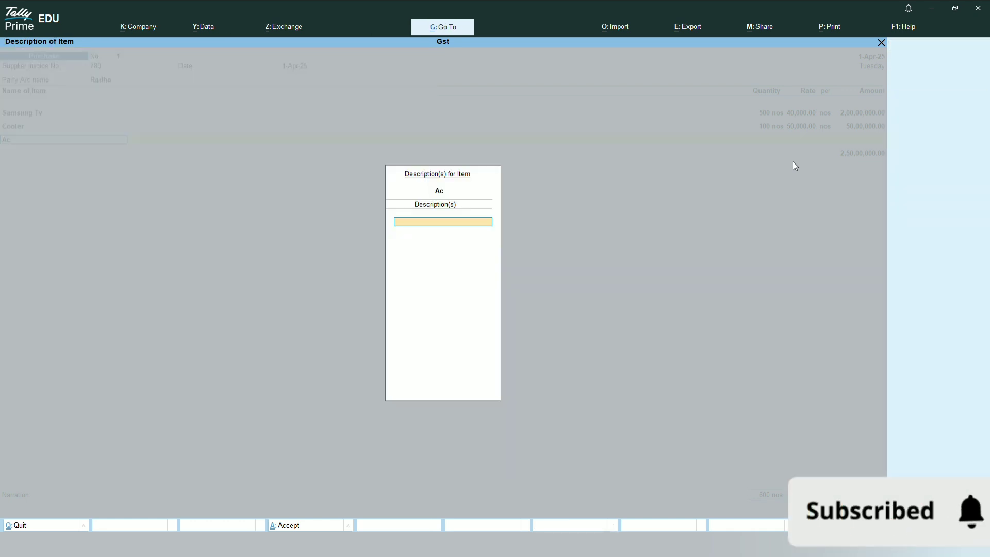
- Leave Ac's item description blank, enter 100 nos at a rate of 70,000 per nos, and accept the calculated amount
key("Return")
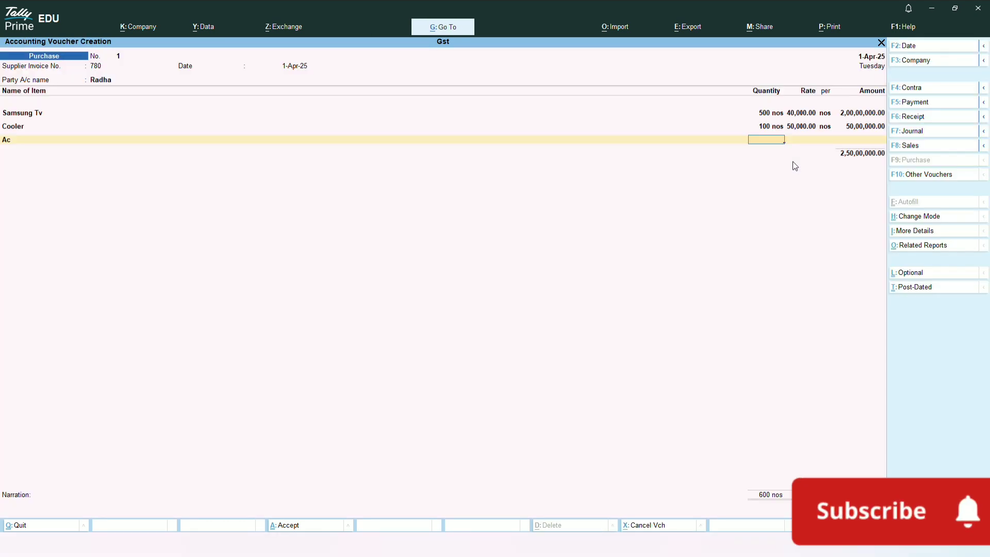
key("Return")
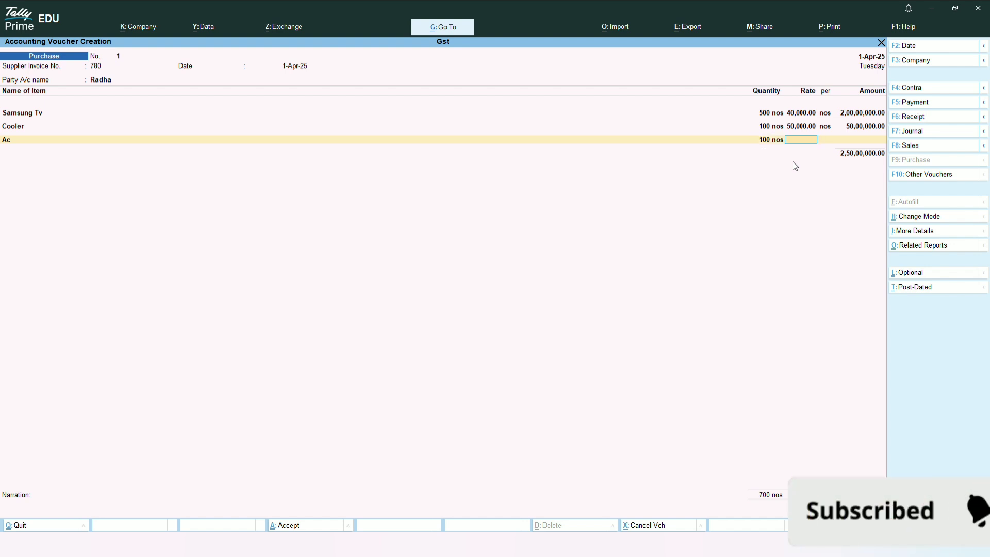
key("Return")
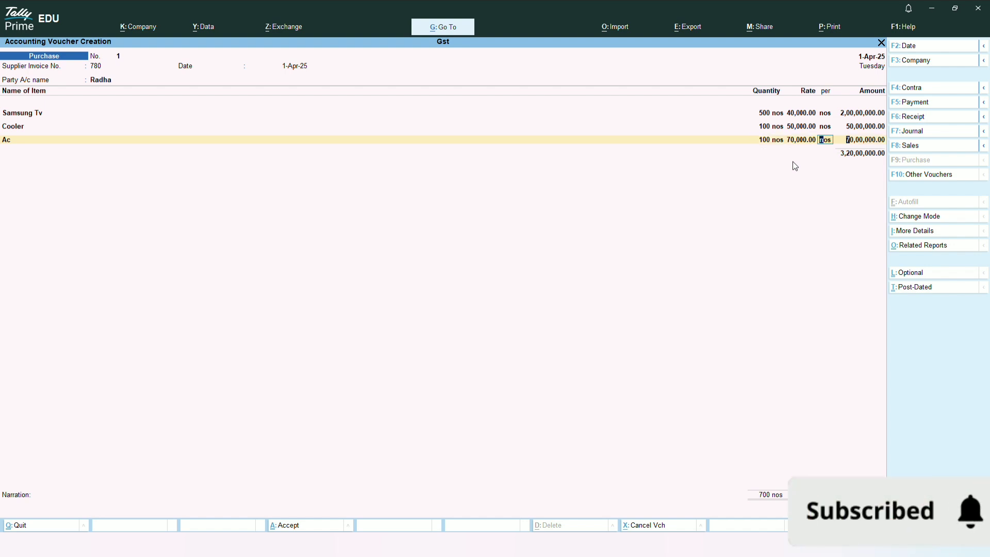
key("Return")
key("Return")
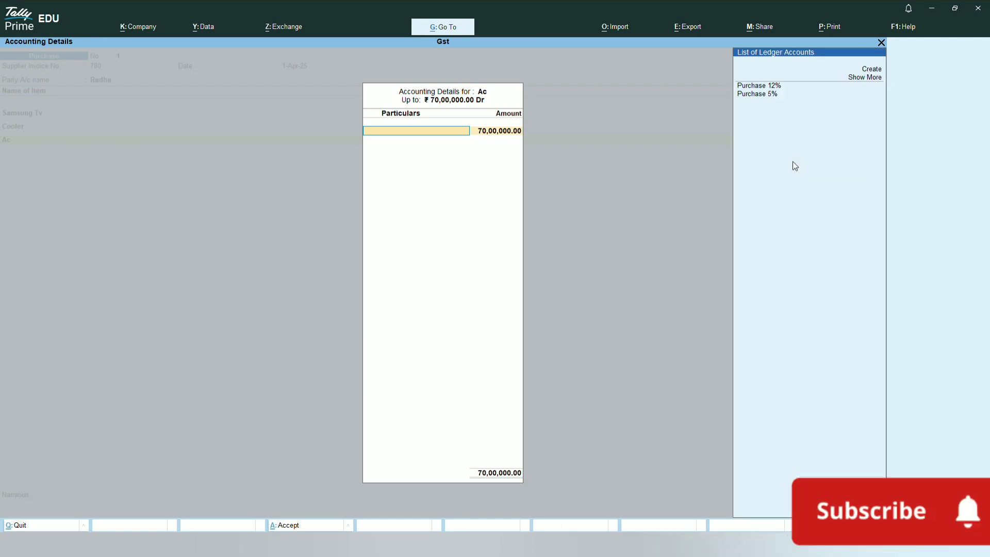
- Allocate Ac's full amount to the Purchase 5% ledger and finish the item list
key("Down")
key("Down")
key("Down")
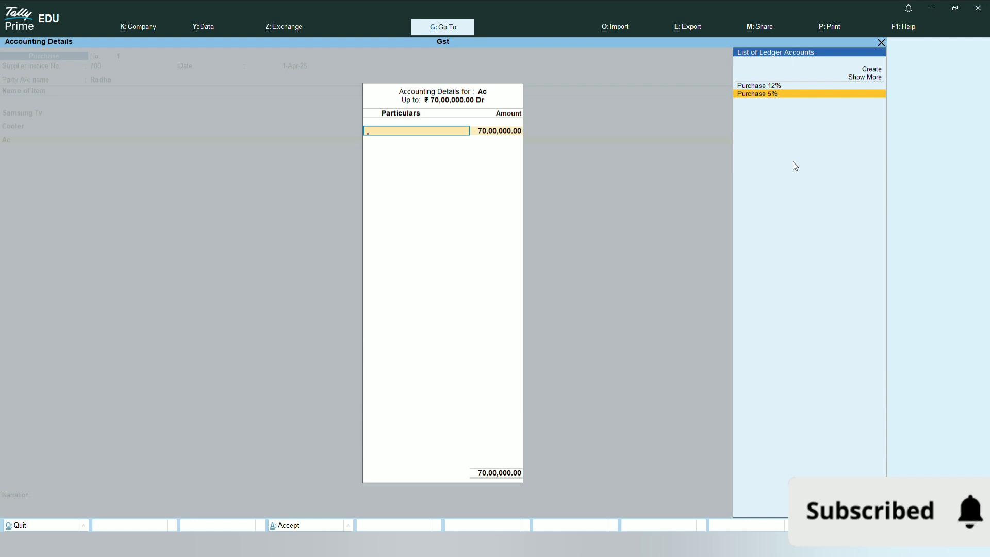
key("Return")
key("Return")
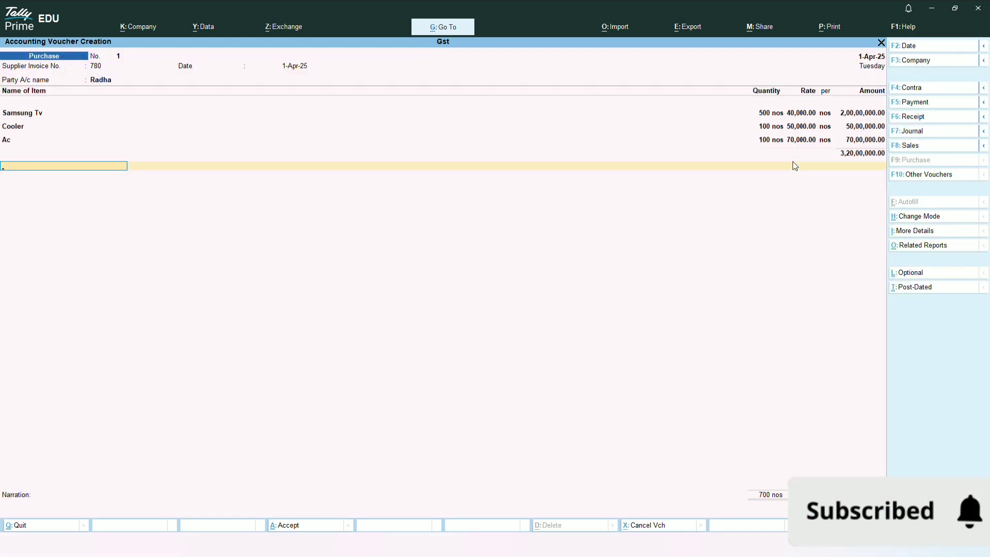
- Create a tax ledger named Cgst below the item total and group it under Duties & Taxes
key("Return")
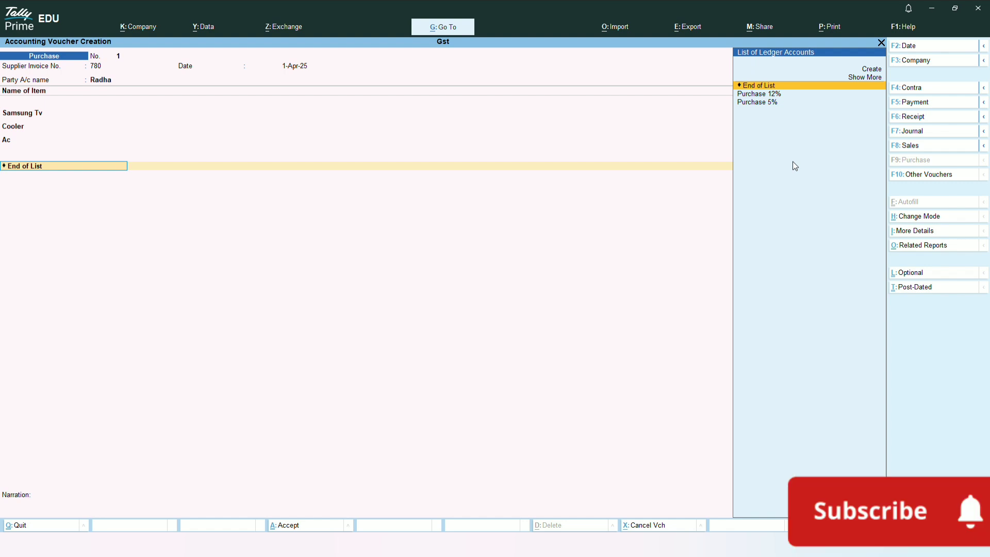
key("alt+c")
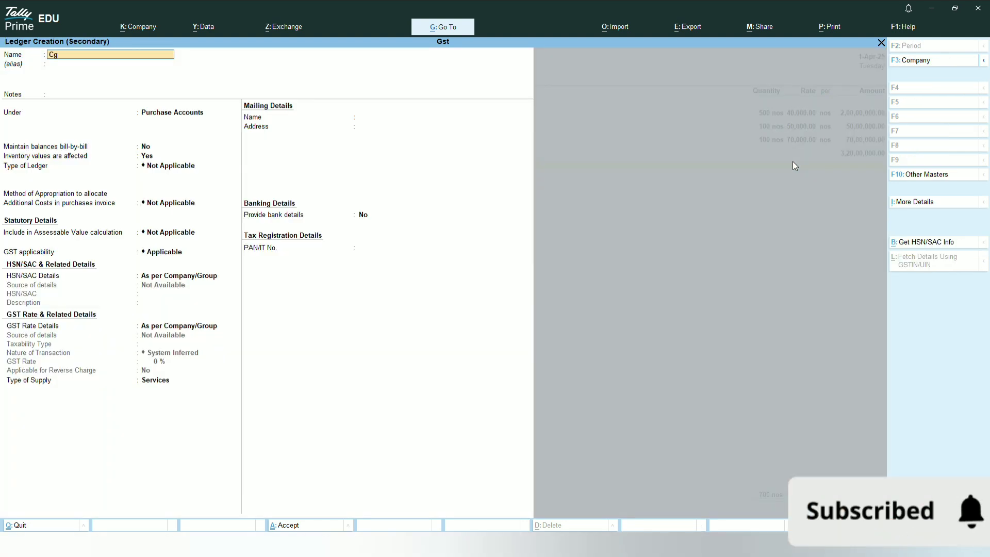
type("Cgst")
key("Return")
key("Return")
key("Return")
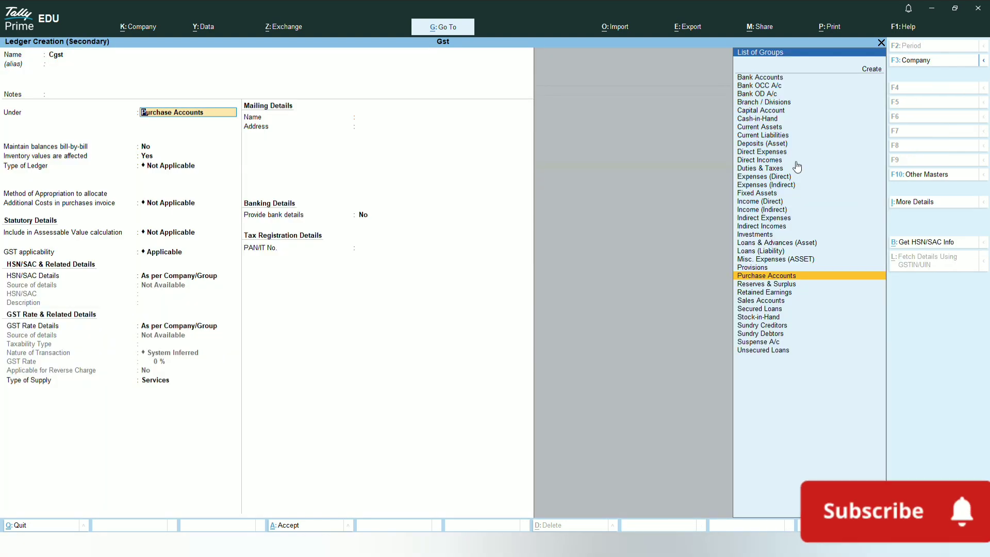
type("Du")
key("Return")
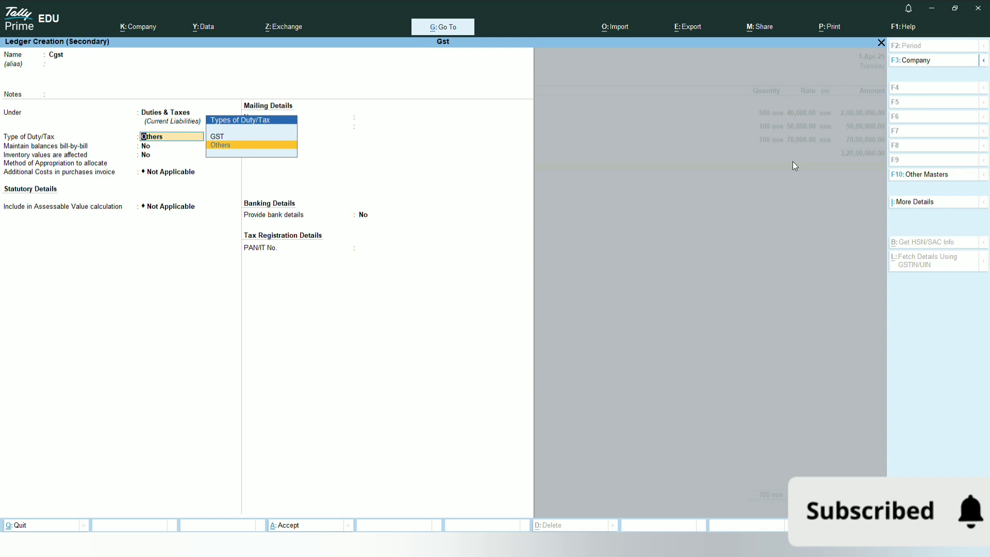
- Set the Cgst ledger's type of duty/tax to GST and its tax type to CGST, and save it
key("Up")
key("Return")
key("Down")
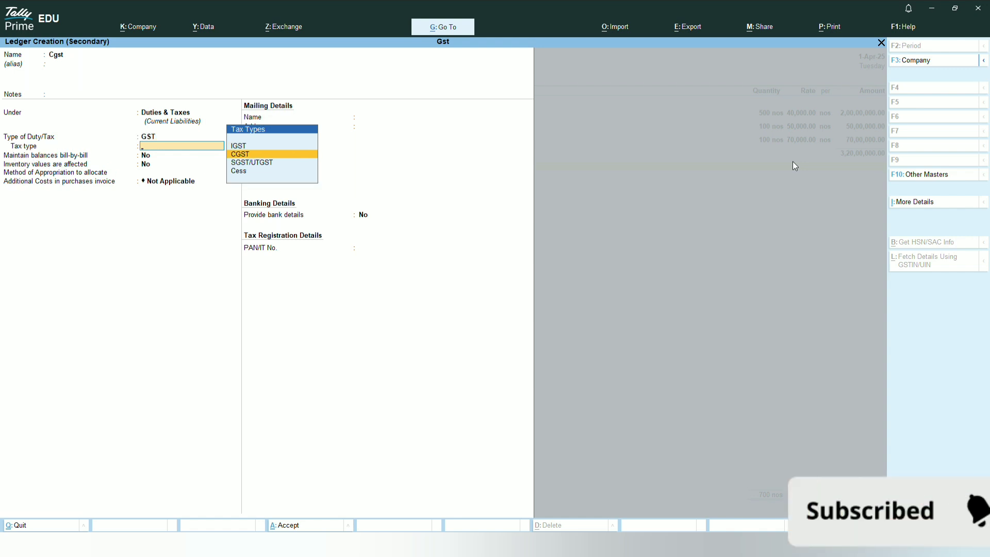
key("Return")
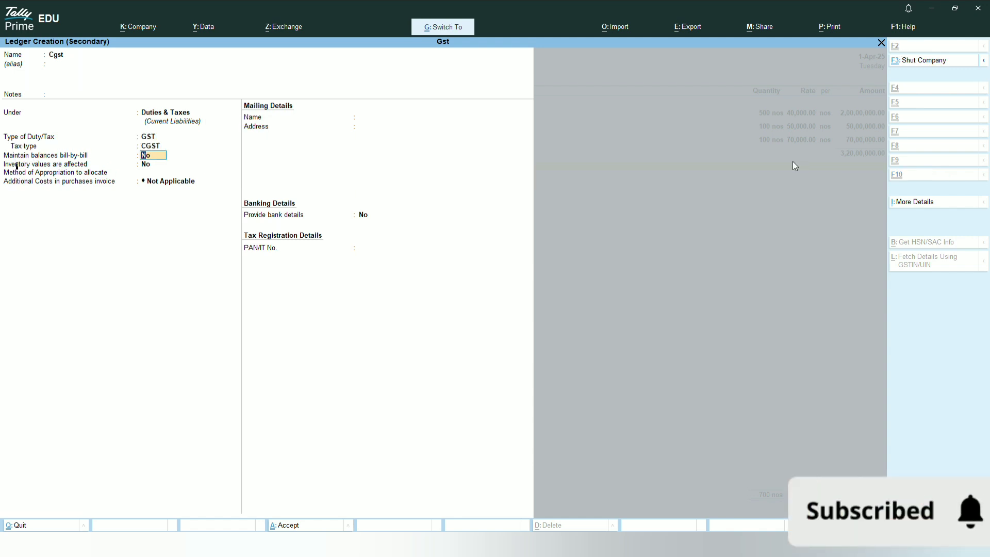
key("ctrl+a")
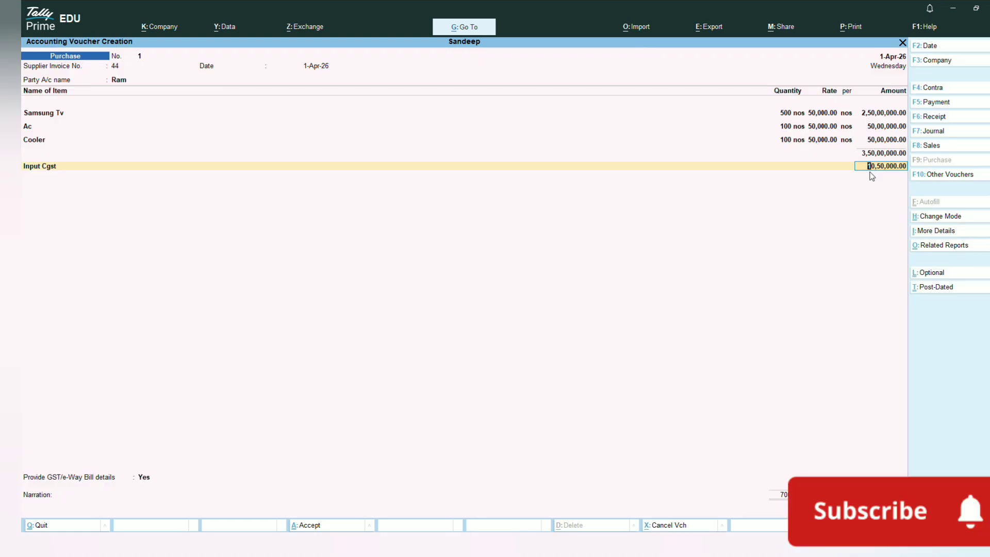
- Accept the calculated Input Cgst amount and start a new ledger named Input Sgst
key("Return")
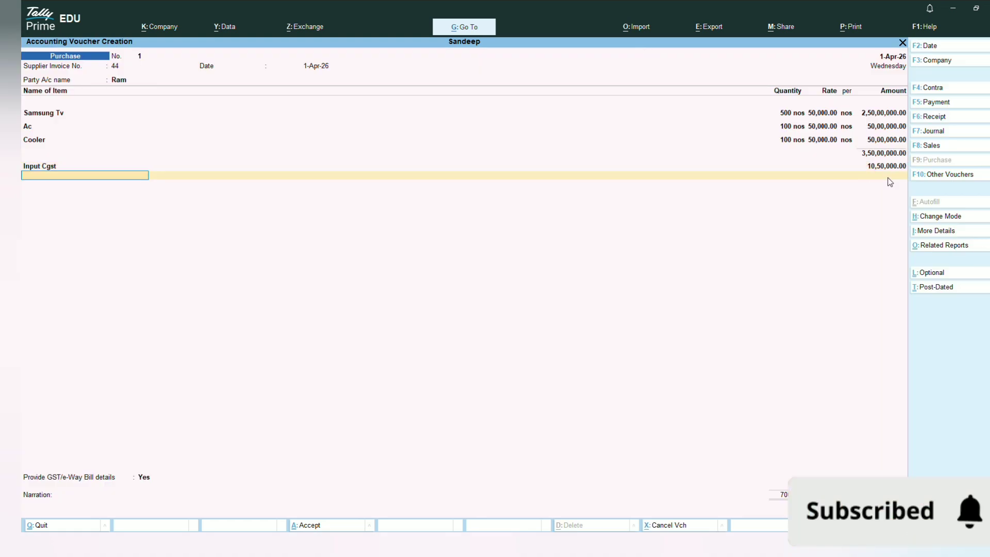
key("alt+c")
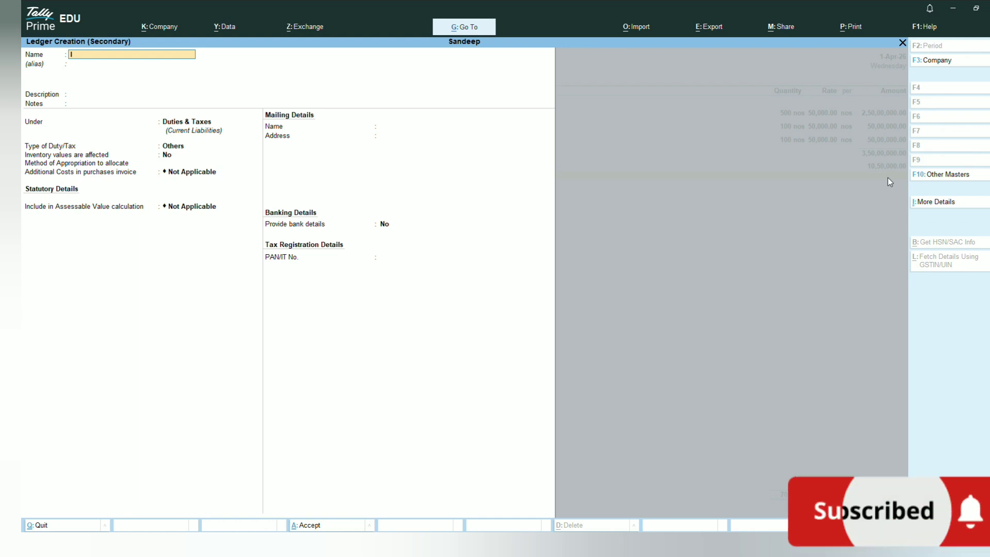
type("Input")
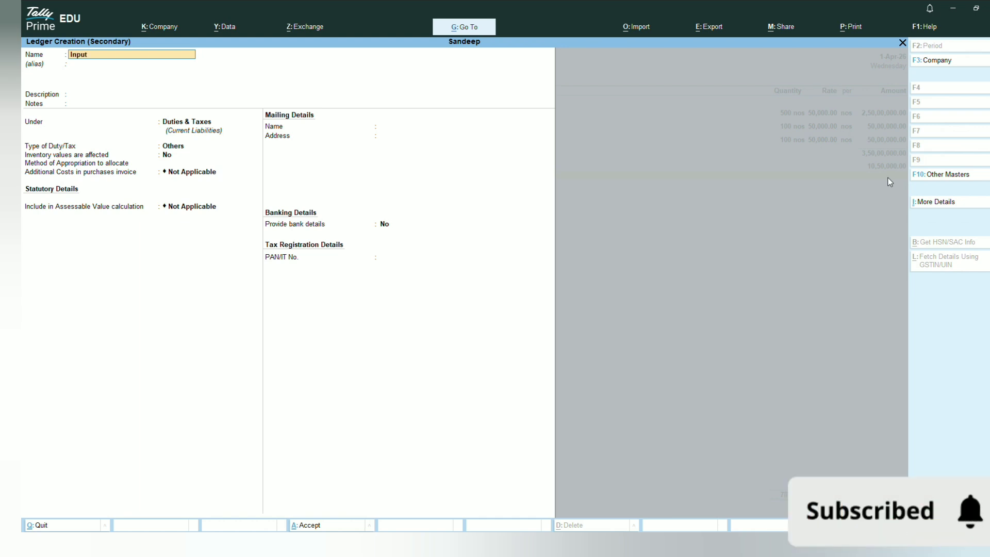
type(" Sgst")
key("Return")
key("Return")
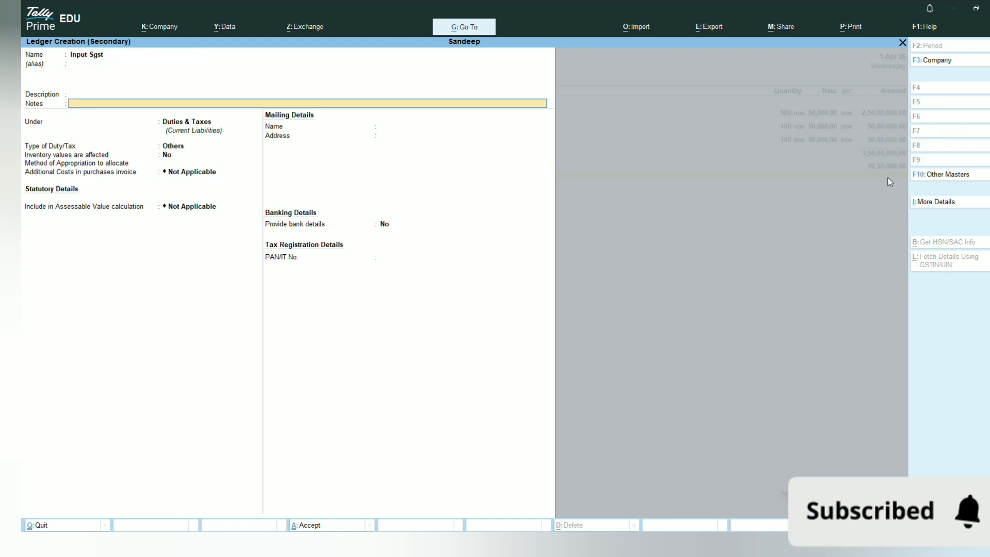
- Set the Input Sgst ledger's type of duty/tax to GST and its tax type to SGST/UTGST, and save it
key("Return")
key("Return")
type("g")
key("Return")
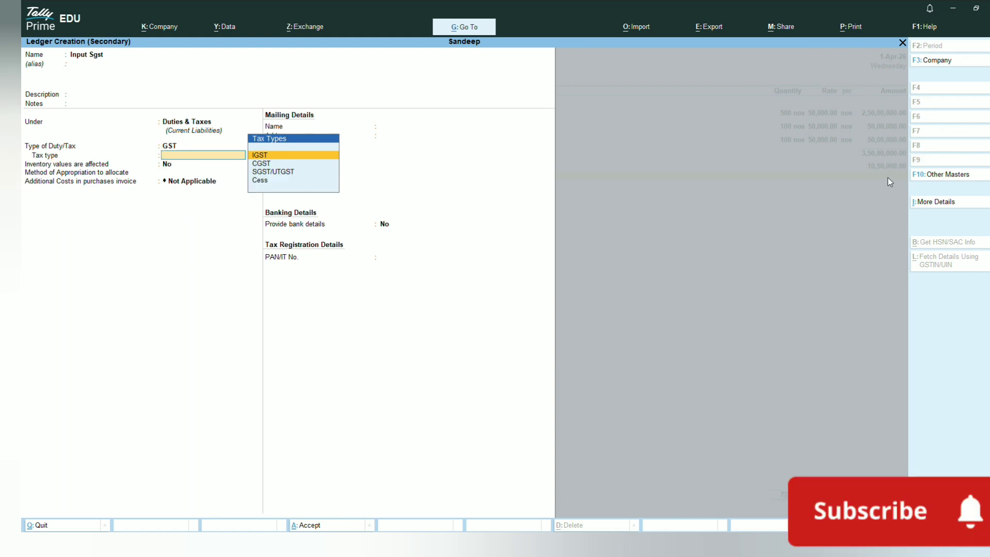
key("Down")
key("Down")
key("Return")
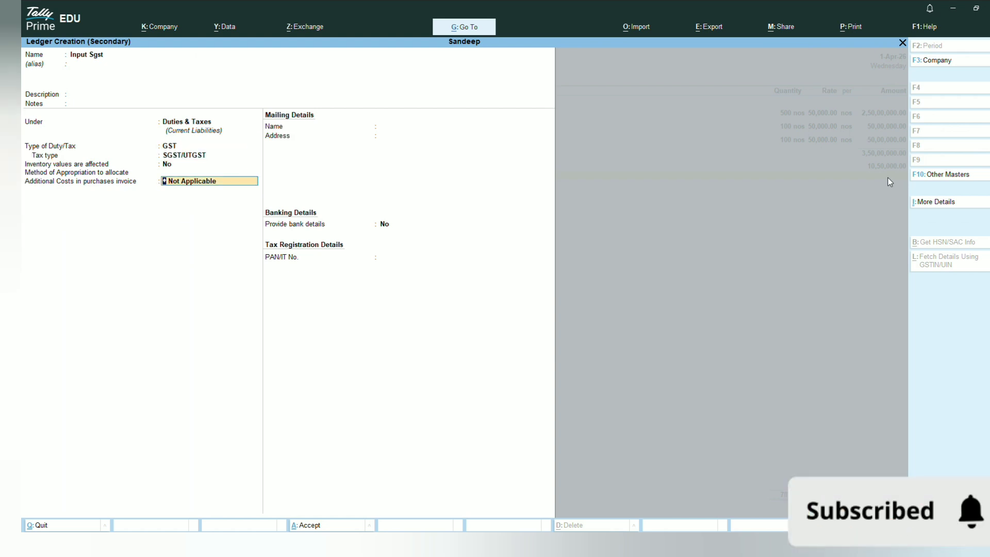
key("Return")
key("Return")
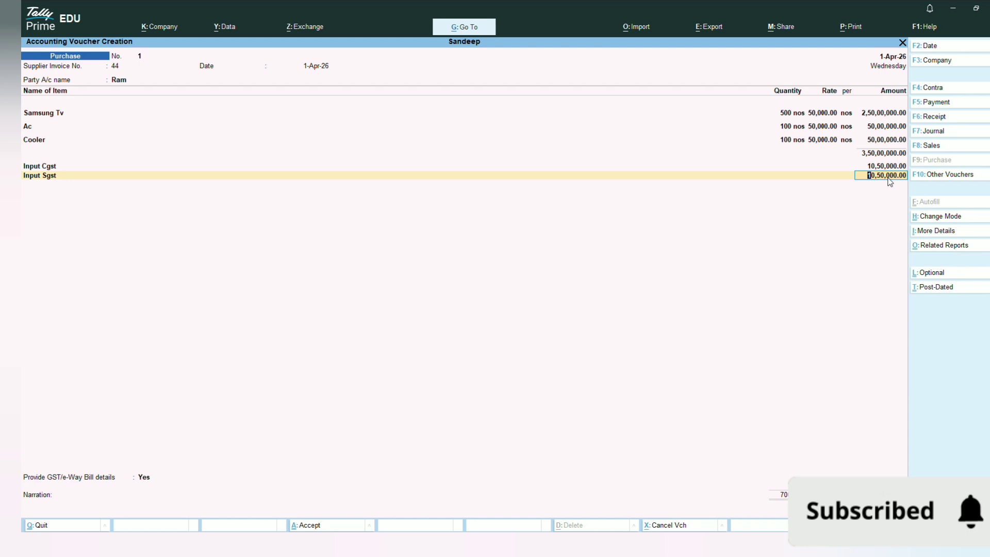
- Examine the purchase voucher's GST tax analysis in detailed form for each item's CGST and SGST, and return to the voucher
key("alt")
key("alt+a")
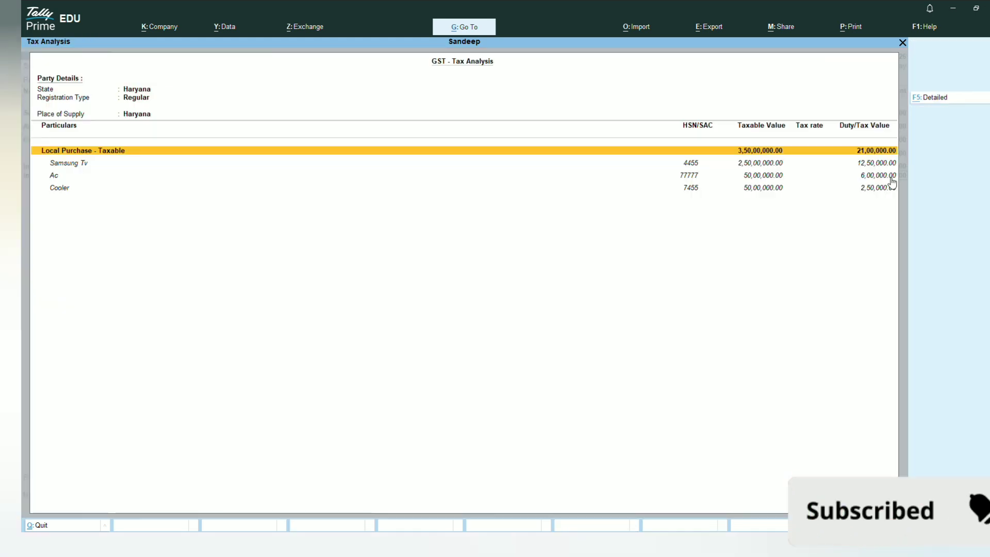
key("alt+F5")
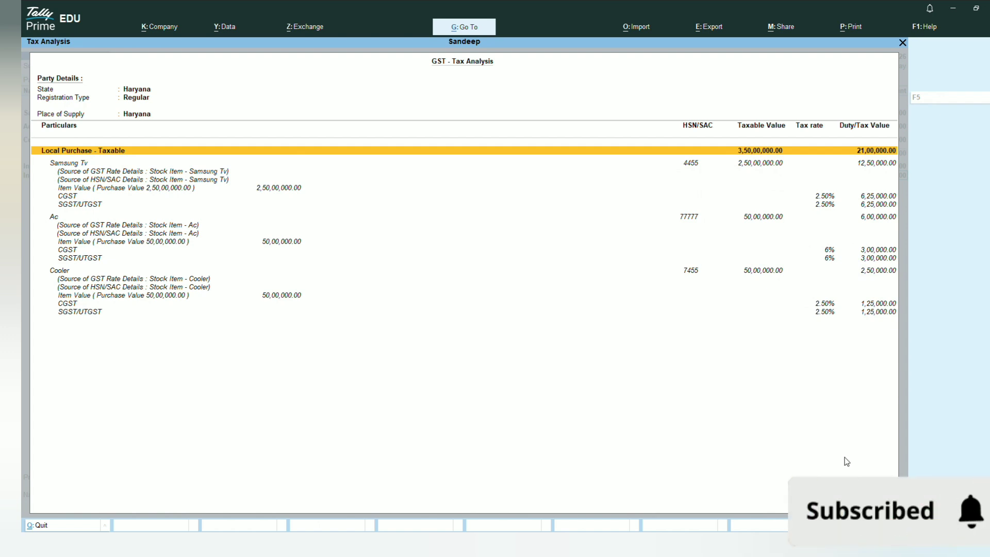
key("Escape")
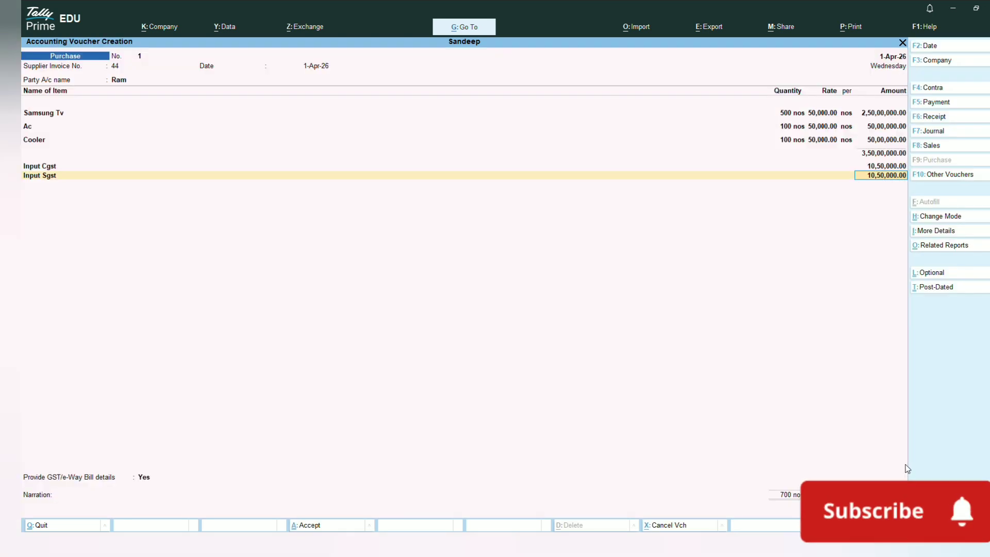
- Accept the calculated Input Sgst amount, save the purchase voucher and leave voucher entry
key("Return")
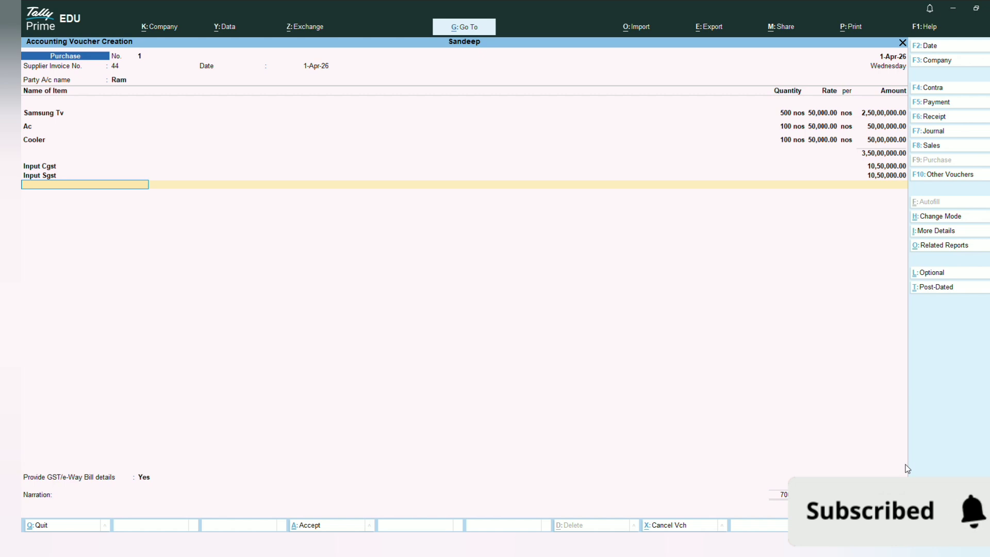
key("ctrl+a")
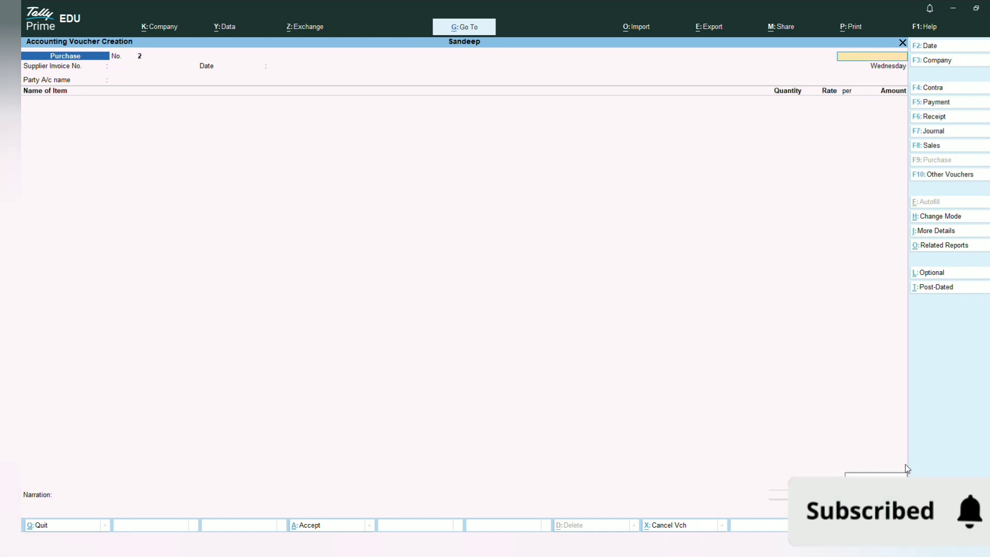
key("Escape")
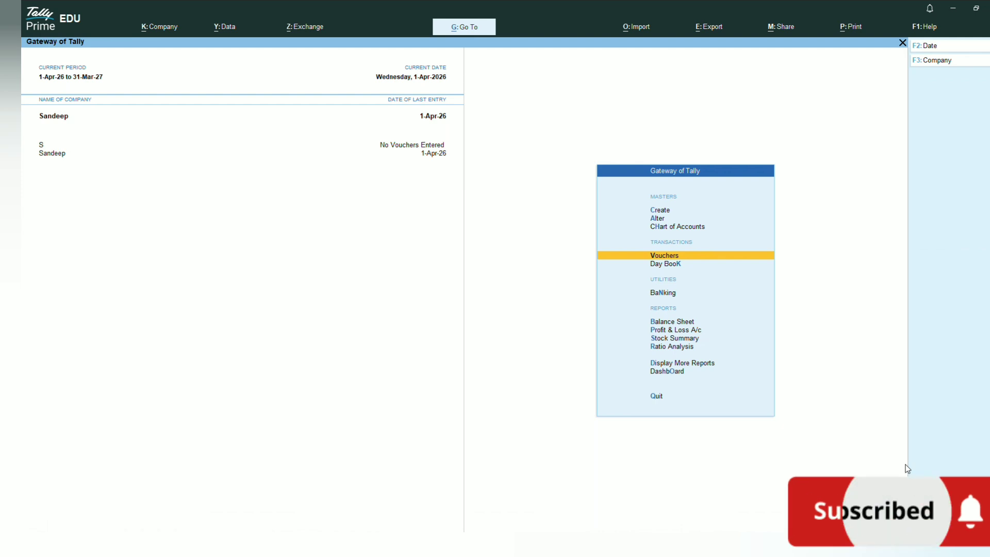
- Open the ledger selection of the Account Books reports
key("Down")
key("Down")
key("Down")
key("Down")
key("Down")
key("Down")
key("Down")
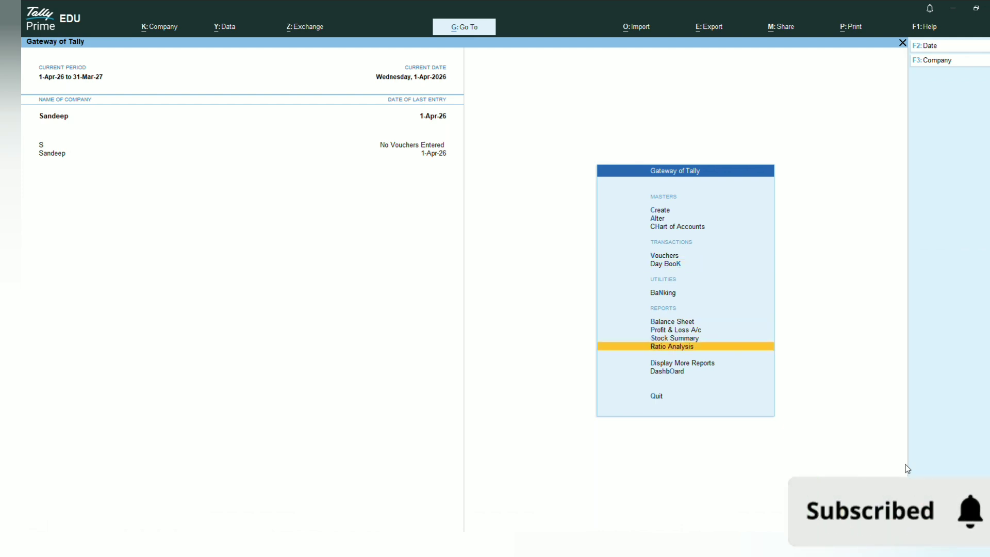
key("Return")
key("Down")
key("Down")
key("Down")
key("Down")
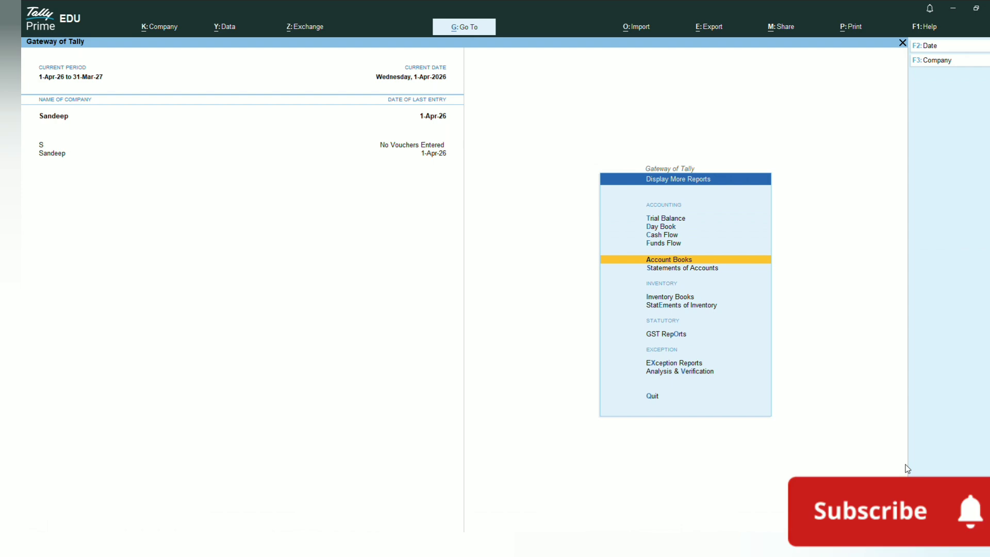
key("Return")
key("Escape")
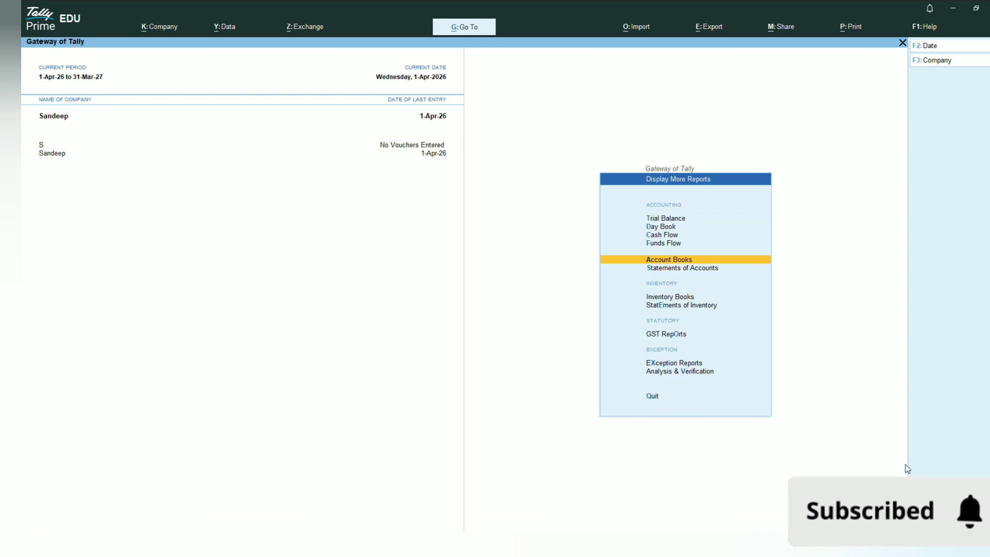
key("Return")
key("Down")
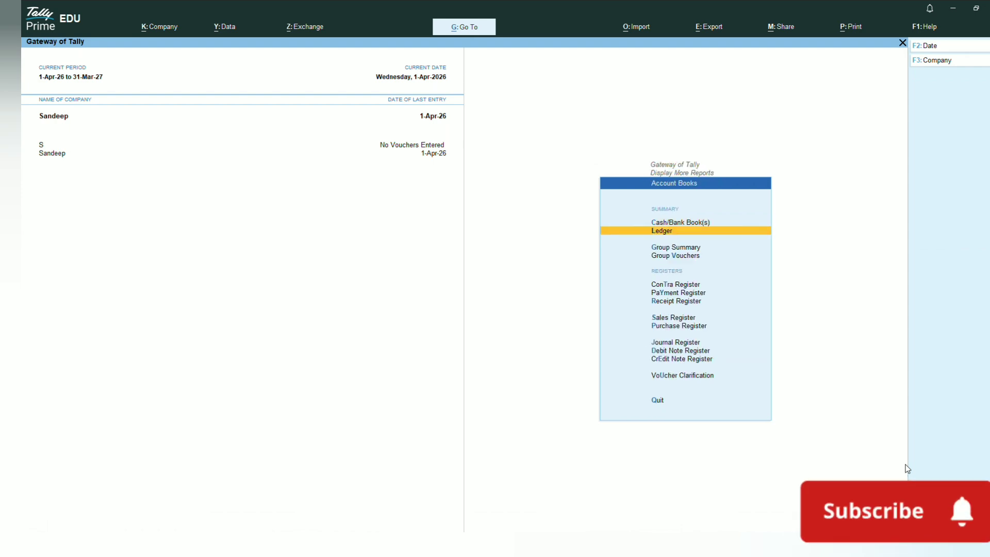
key("Return")
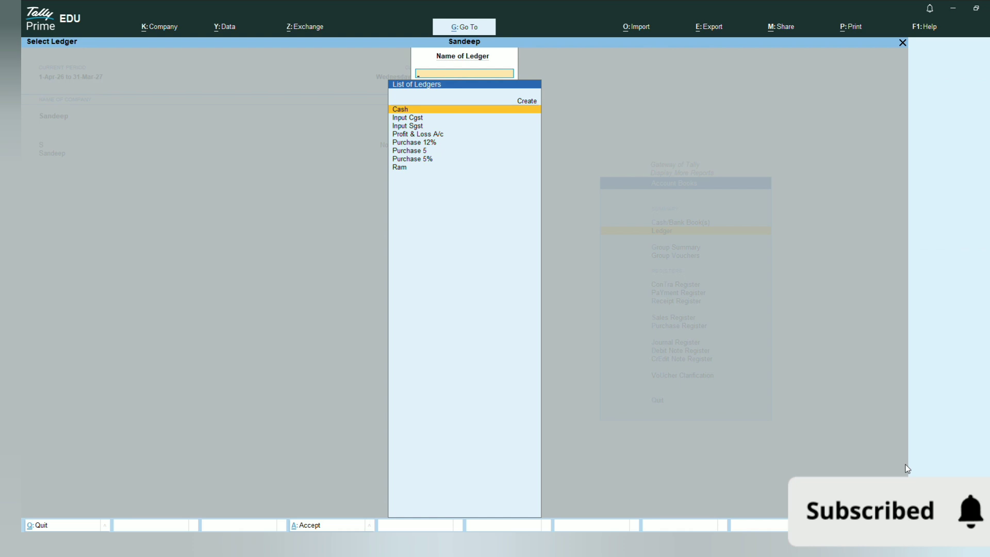
- Examine the Purchase 5% ledger's entries and its purchase voucher, and return to the Account Books reports
key("Down")
key("Down")
key("Down")
key("Down")
key("Down")
key("Down")
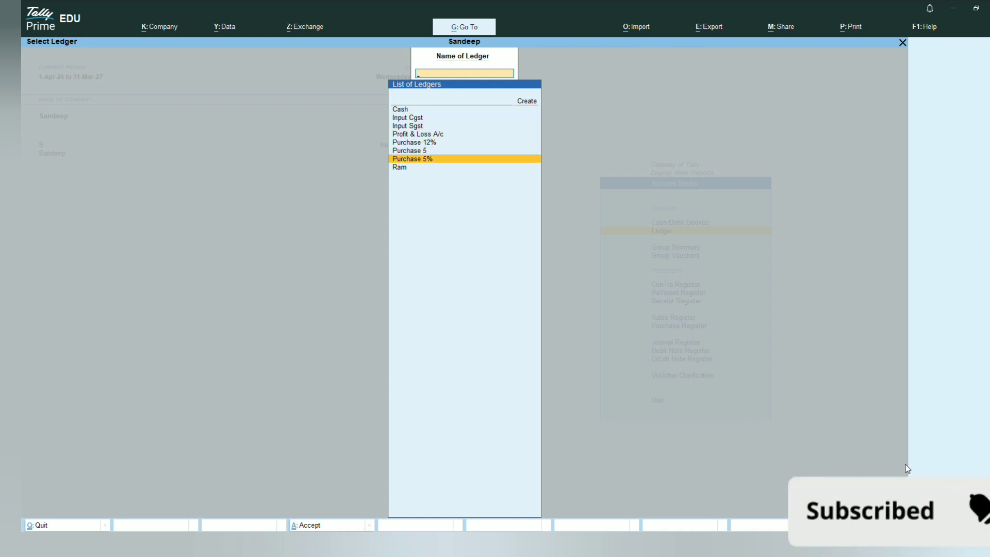
key("Return")
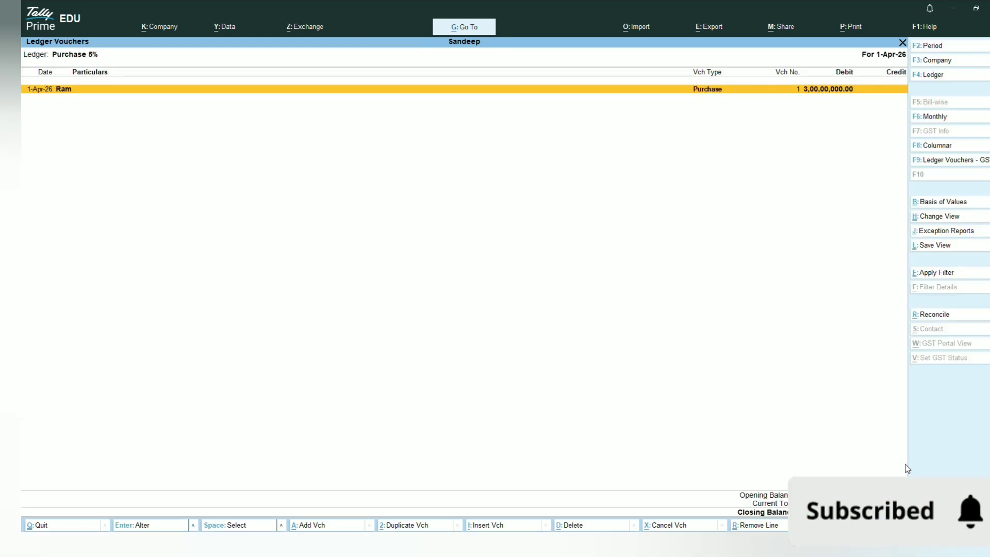
key("Return")
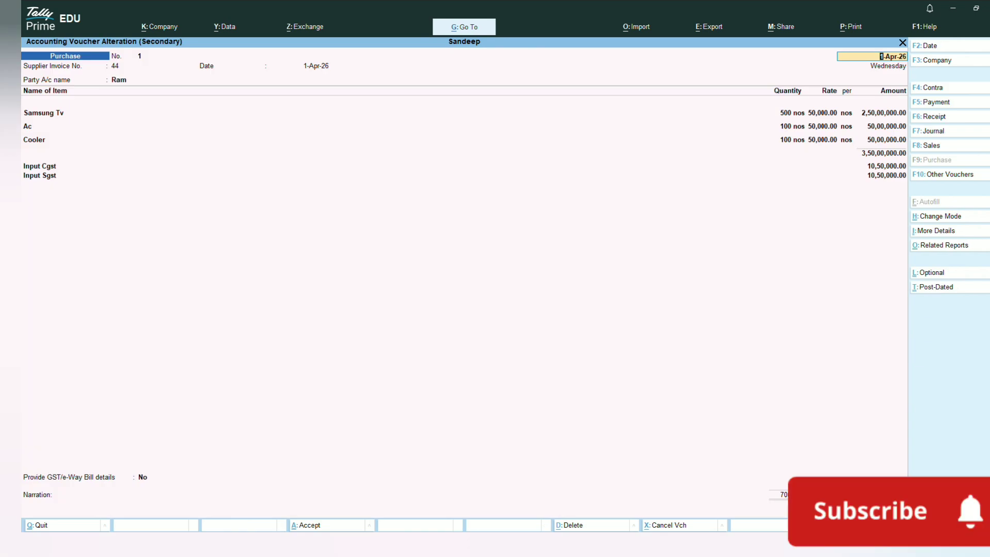
key("Escape")
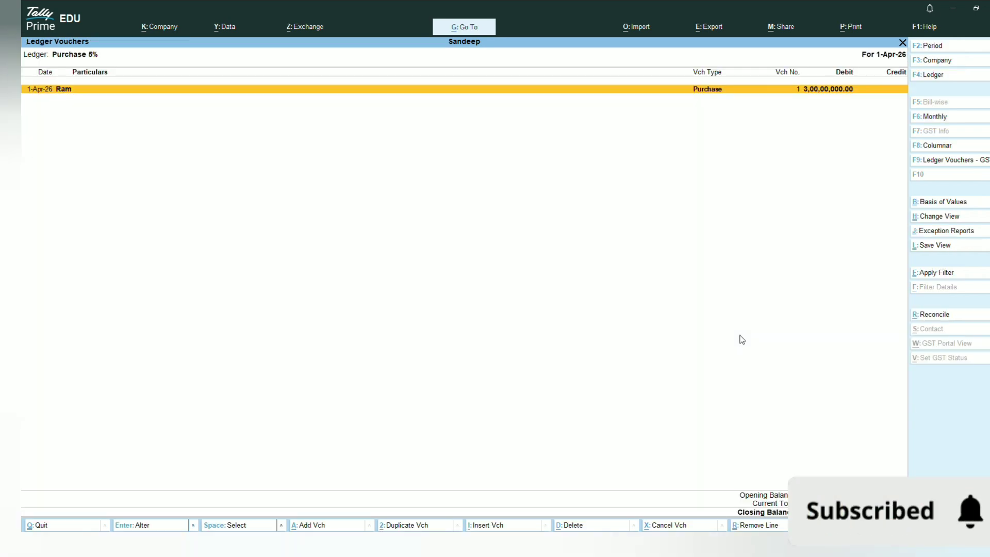
key("Escape")
key("BackSpace")
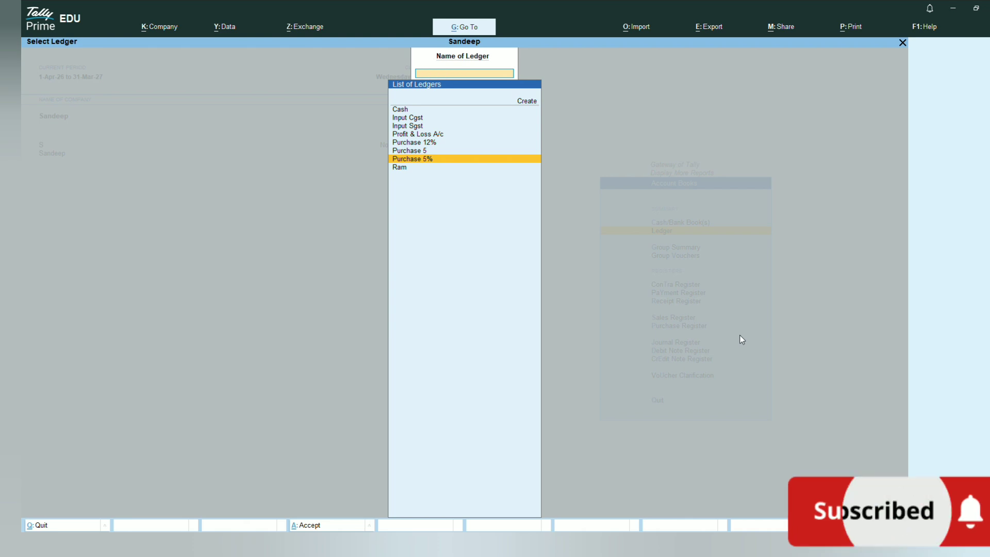
key("Escape")
- Open April's vouchers in the Purchase Register and view purchase voucher no. 1
key("Down")
key("Down")
key("Down")
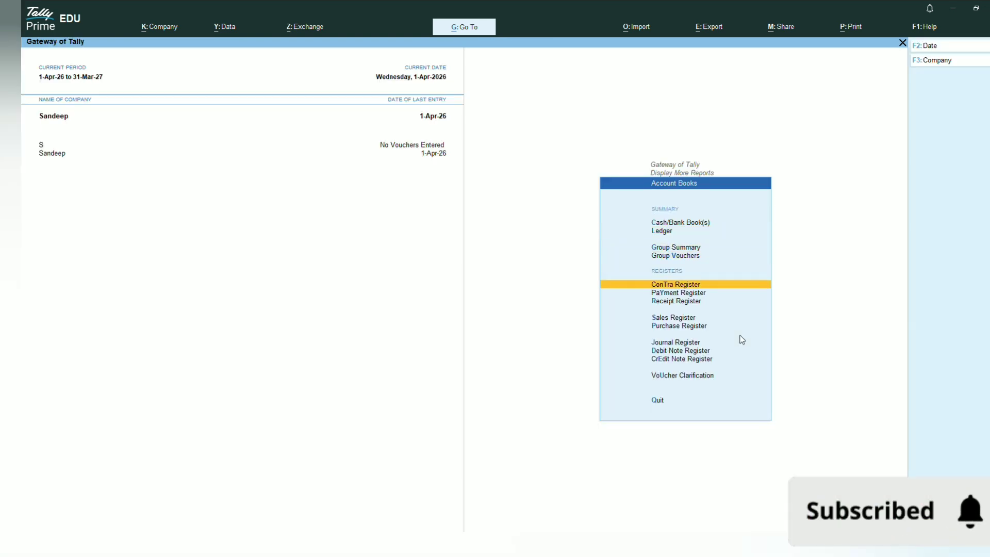
key("Down")
key("Down")
key("Down")
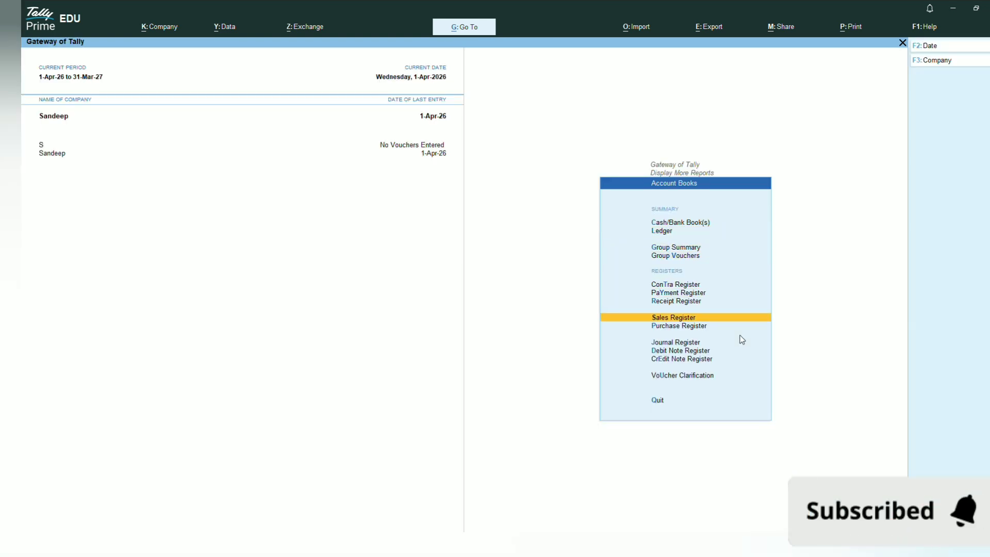
key("Down")
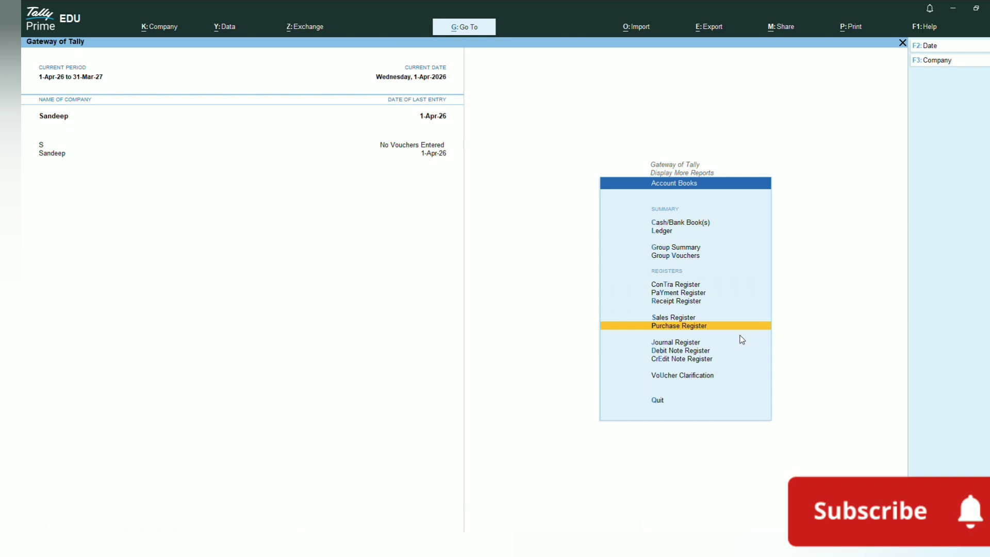
key("Return")
key("Return")
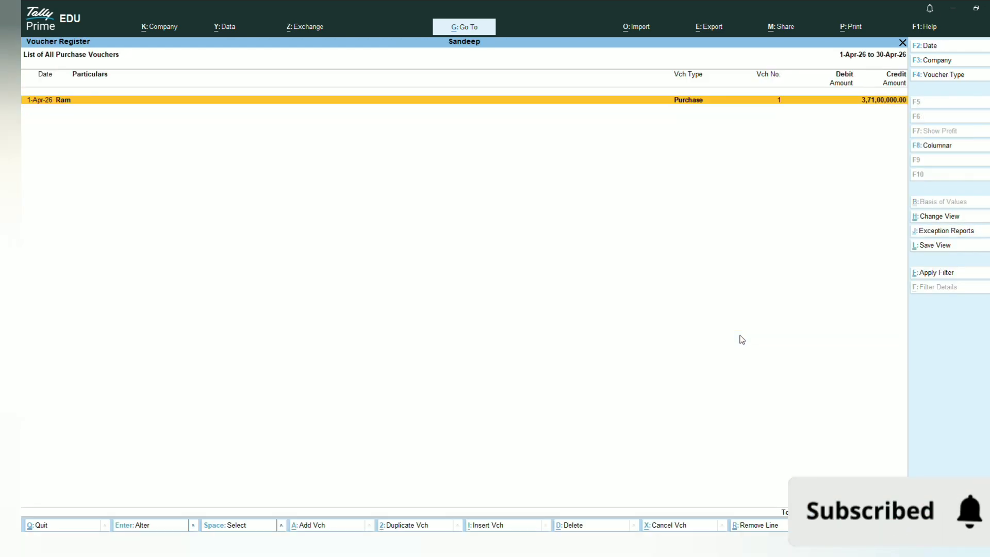
key("Return")
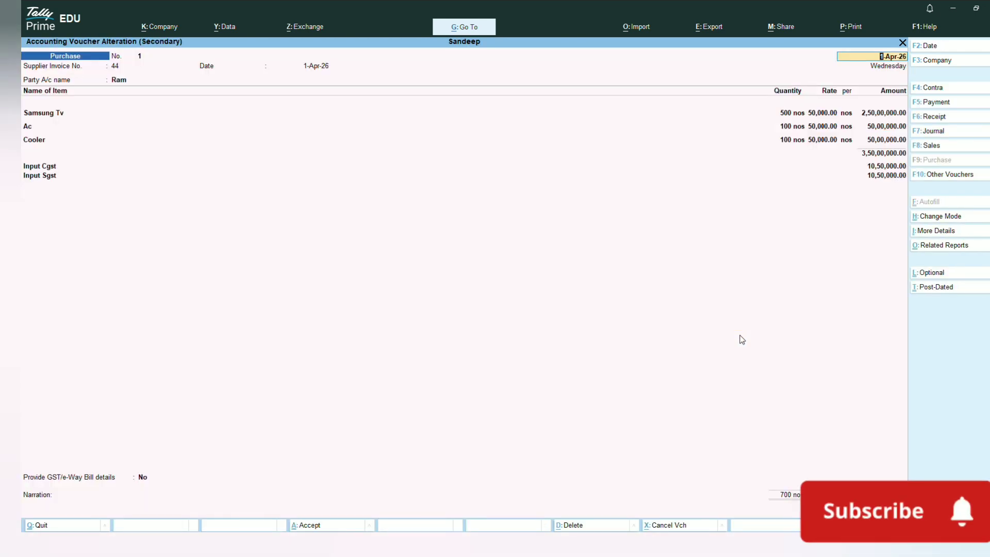